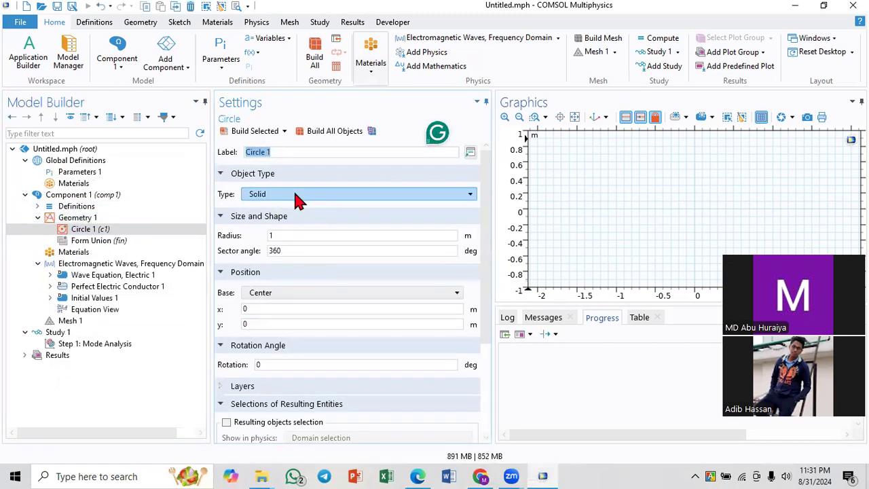
left_click(268, 195)
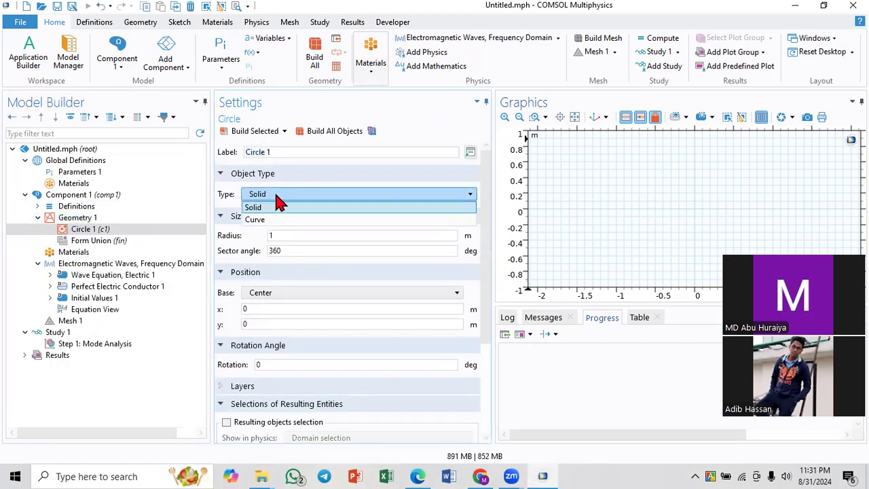
left_click(273, 195)
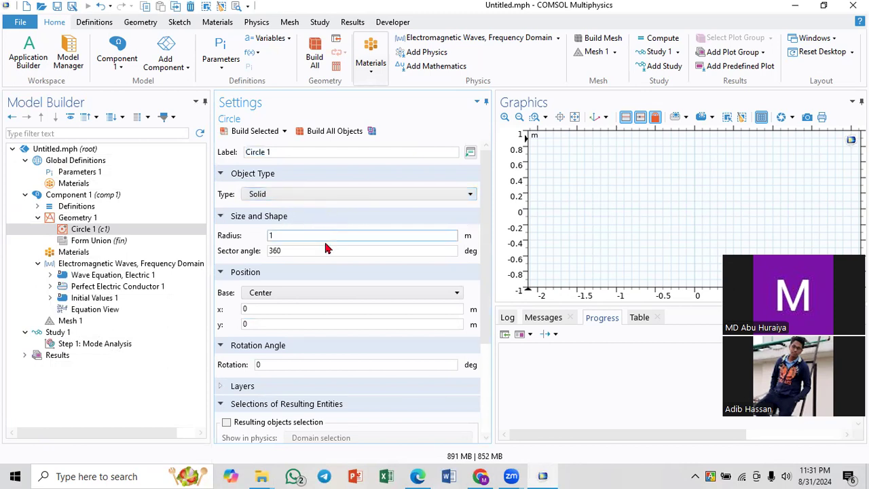
left_click_drag(293, 236, 252, 236)
Step: Switch to the biosensor paper in Microsoft Edge and read the pitch and air-hole diameter definitions on page 2
left_click(418, 475)
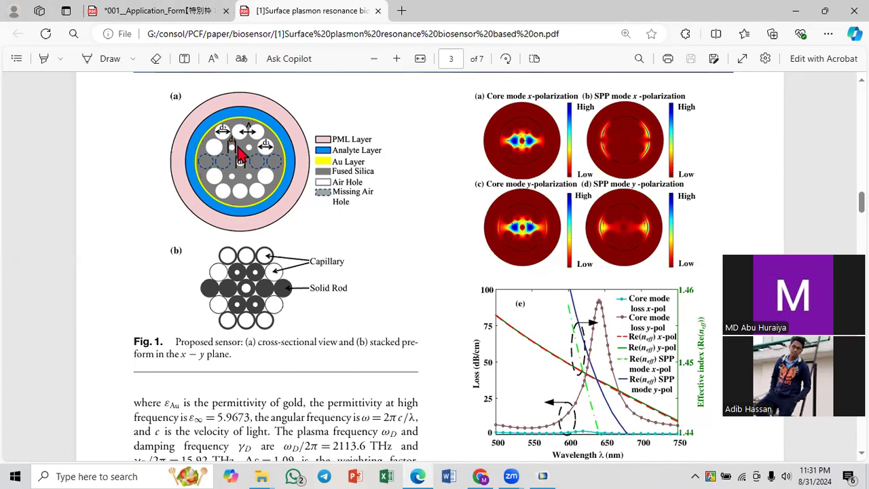
scroll(238, 146, "up", 4, "ctrl")
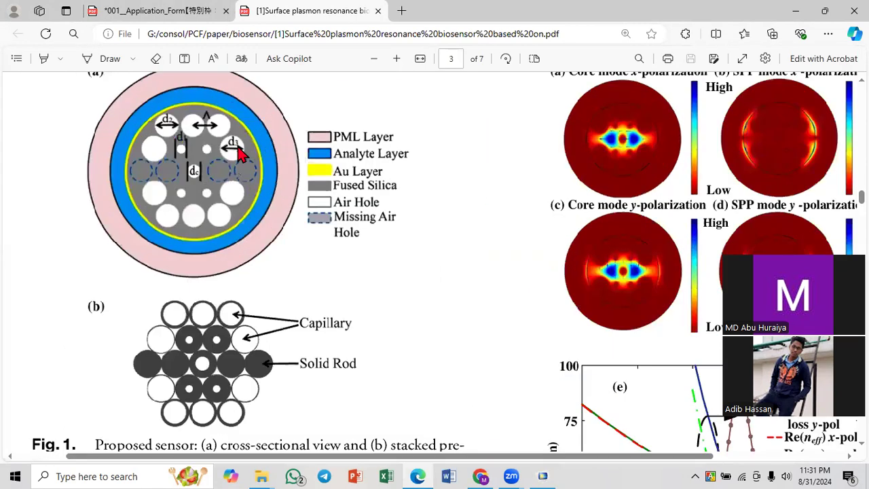
scroll(239, 147, "down", 3, "ctrl")
scroll(239, 147, "up", 4)
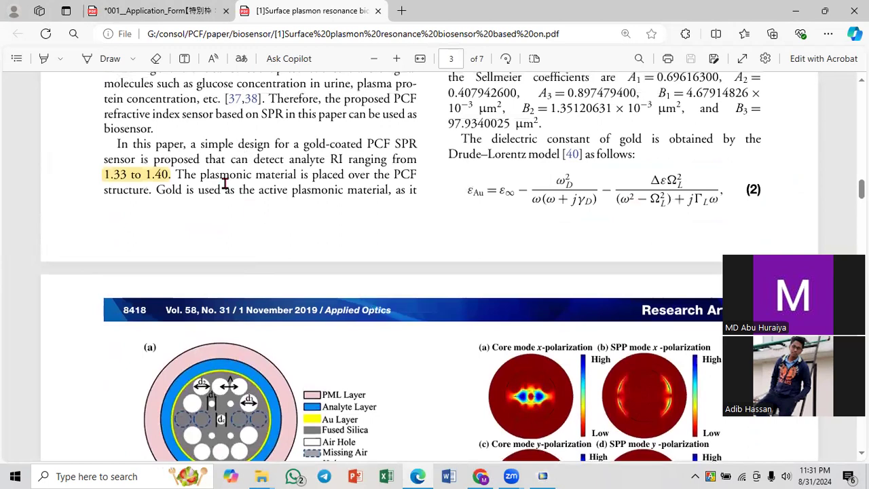
scroll(450, 148, "up", 4)
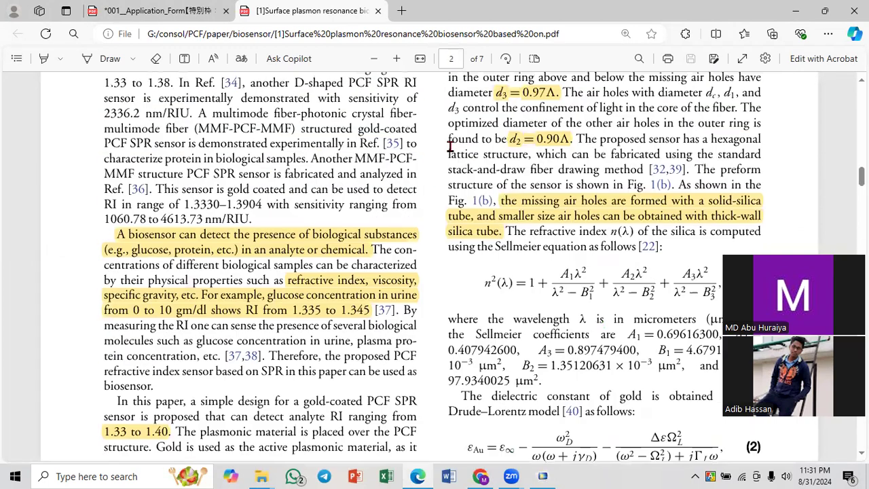
scroll(526, 138, "up", 1)
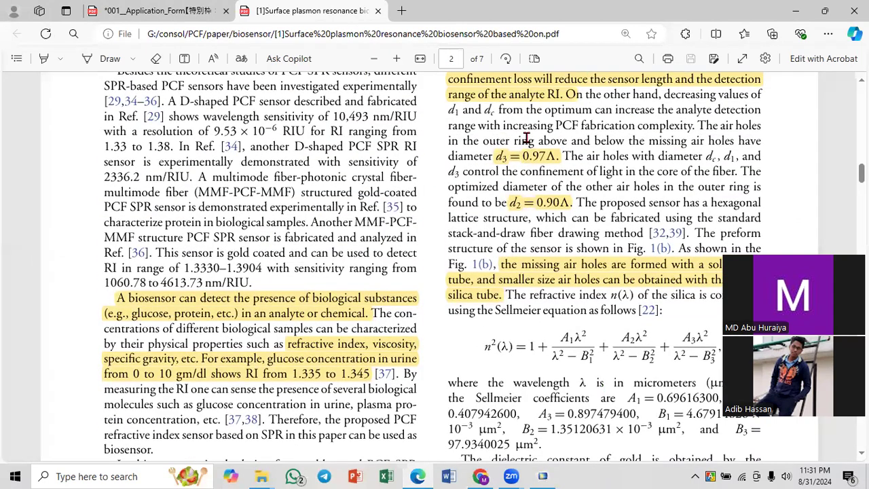
scroll(535, 192, "up", 1)
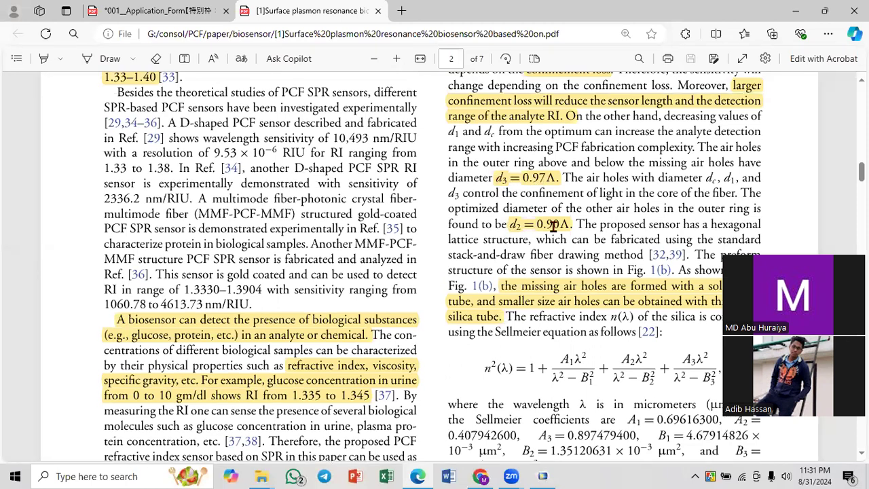
scroll(704, 168, "up", 2)
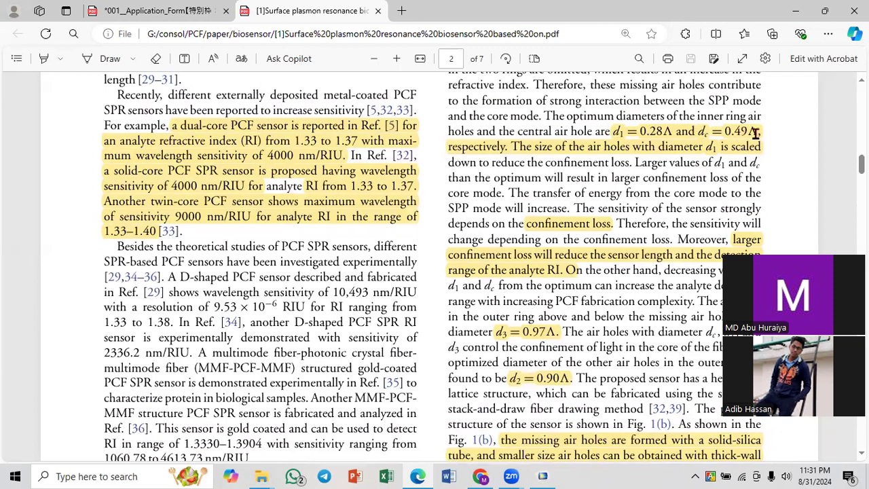
scroll(753, 133, "up", 1)
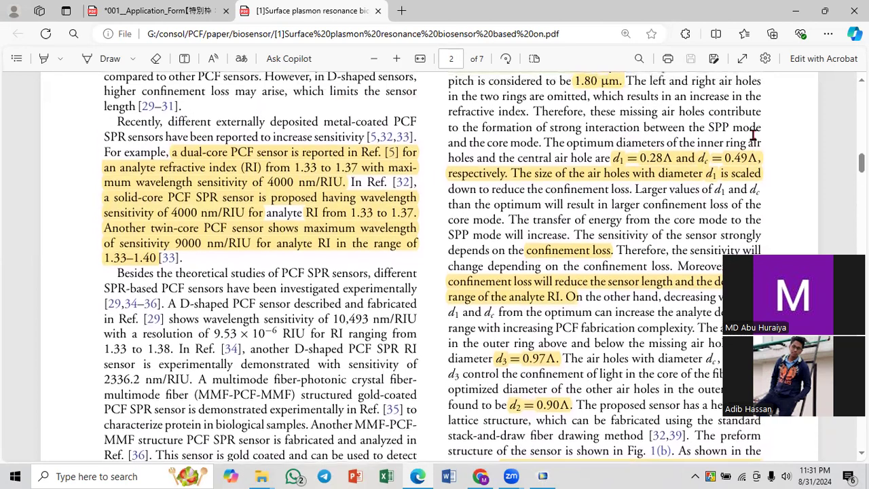
scroll(609, 126, "up", 1)
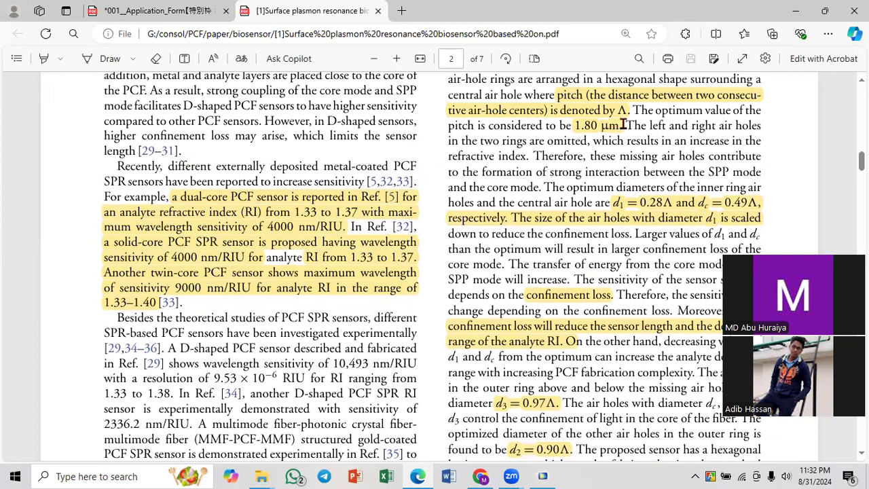
Step: Examine the sensor cross-section in Fig. 1(a) on page 3 and match its labelled holes to the diameters and pitch given on page 2
scroll(382, 273, "down", 15)
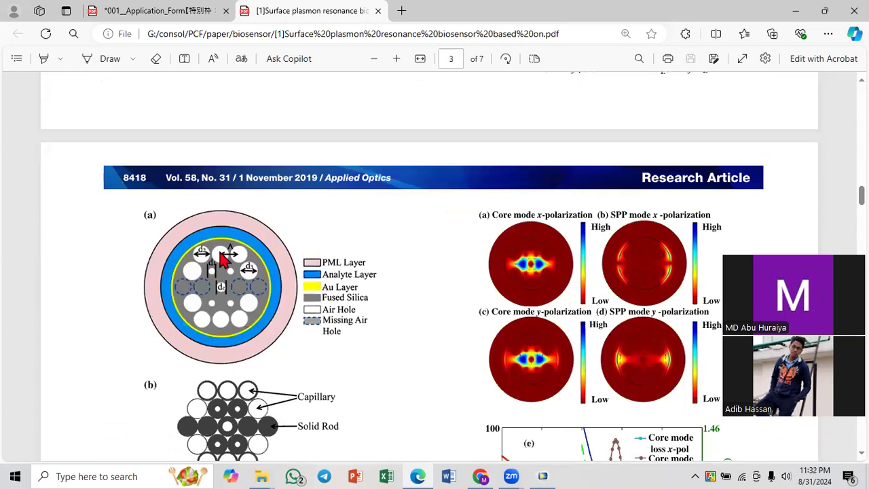
scroll(224, 258, "up", 5, "ctrl")
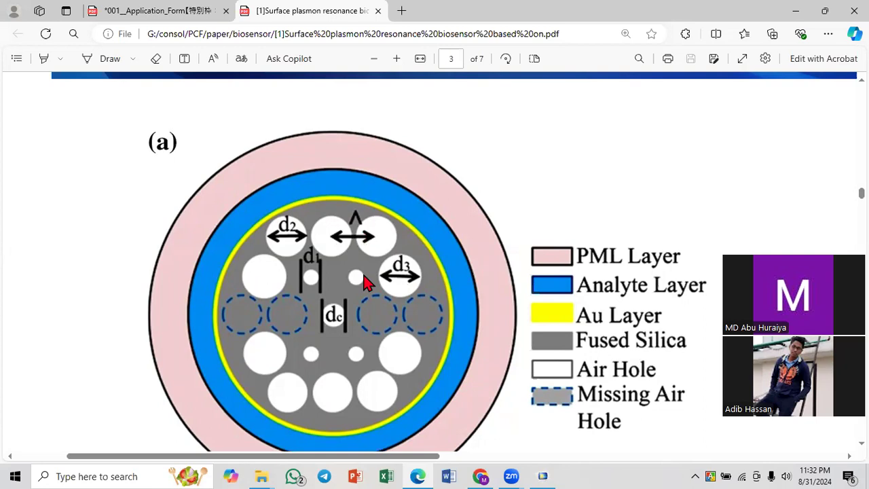
scroll(365, 282, "down", 1, "ctrl")
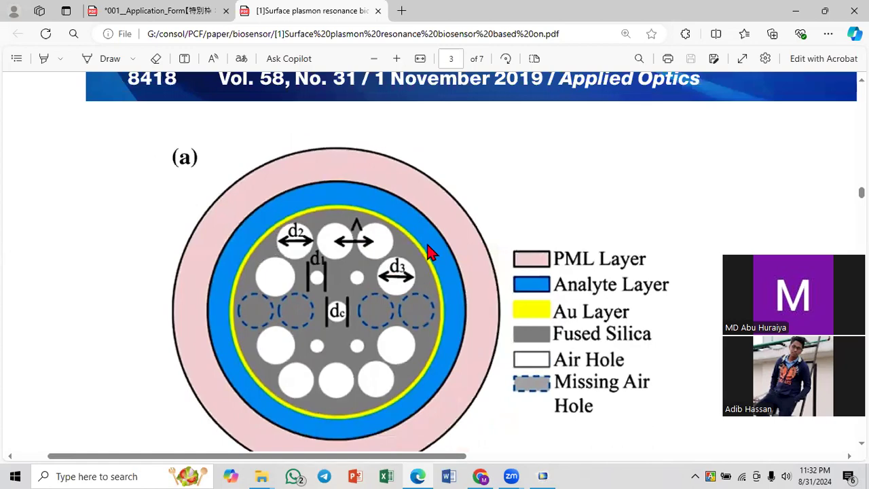
scroll(429, 253, "down", 3, "ctrl")
scroll(429, 252, "right", 3)
scroll(429, 253, "up", 2, "ctrl")
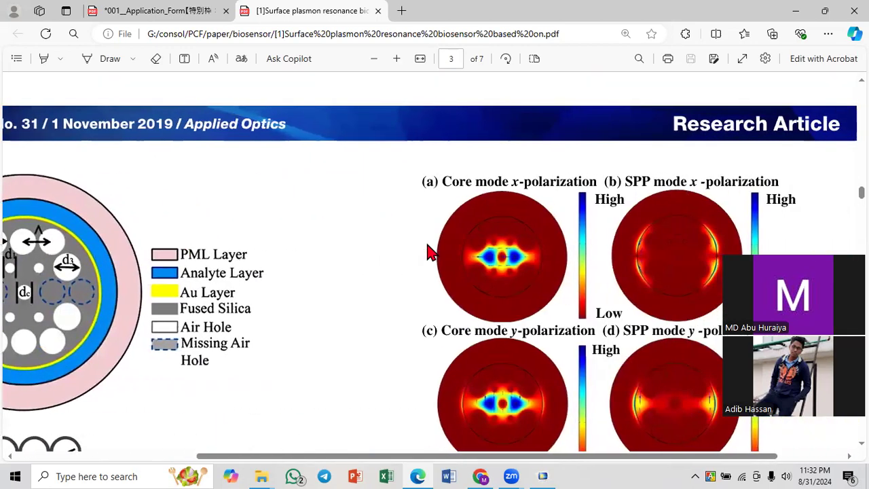
scroll(429, 253, "down", 2, "ctrl")
scroll(429, 253, "up", 10)
scroll(605, 140, "up", 2, "ctrl")
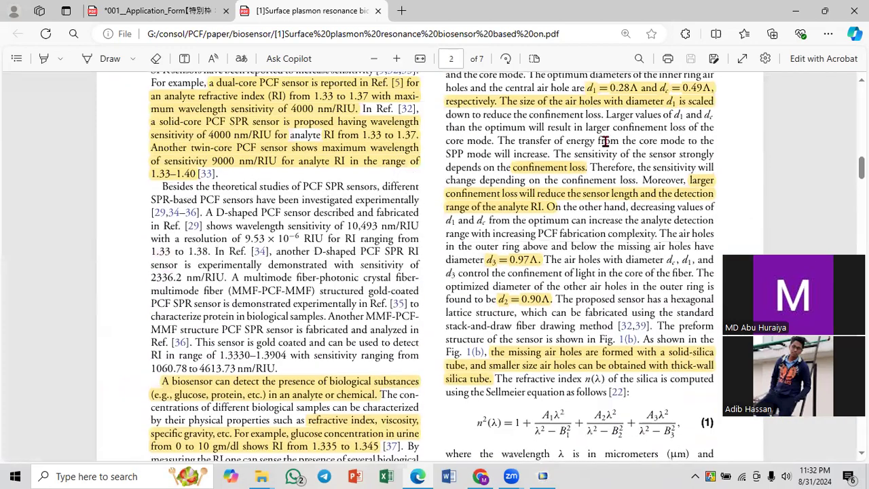
scroll(605, 140, "up", 3)
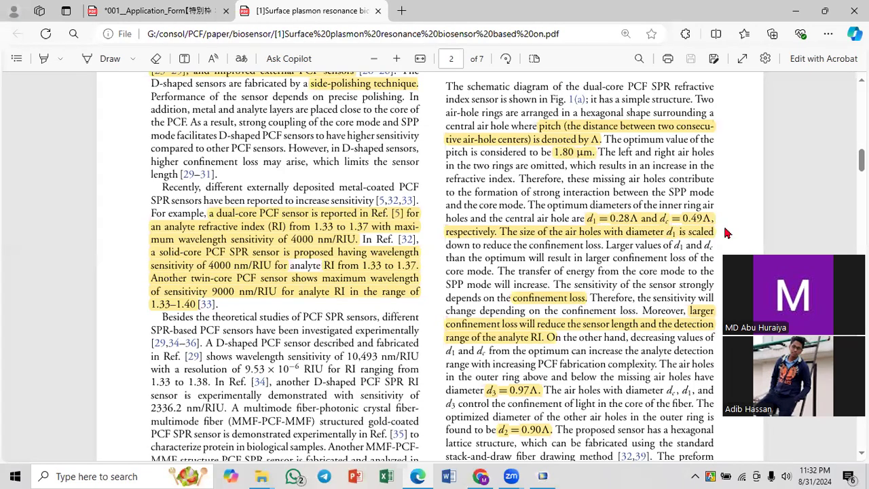
Step: Switch to COMSOL Multiphysics and add a global parameter p for the pitch with the expression 1.8[um]
left_click(542, 476)
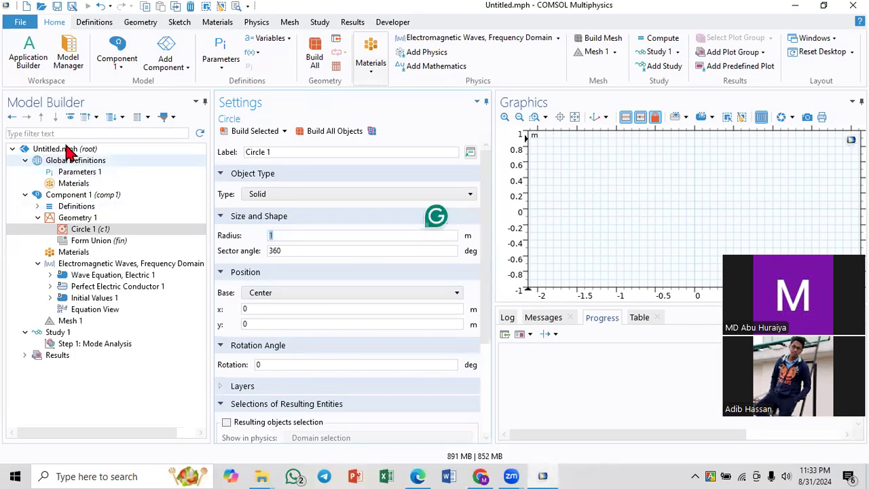
left_click(83, 174)
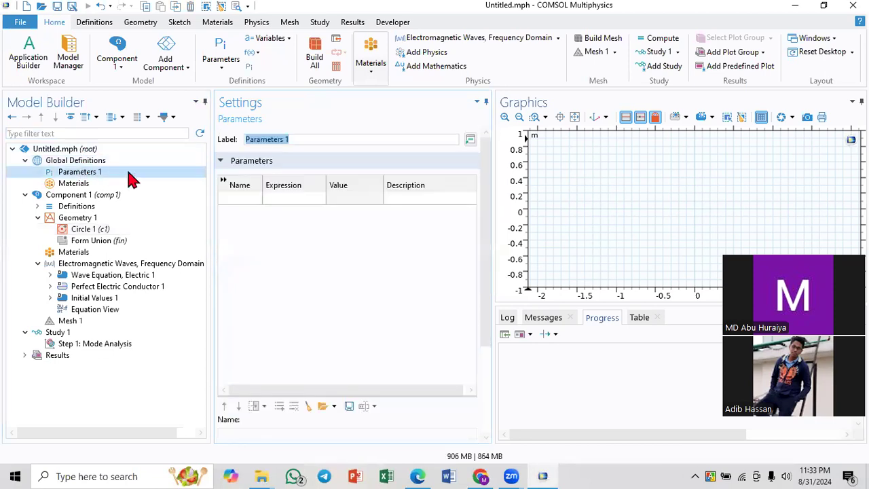
left_click(242, 197)
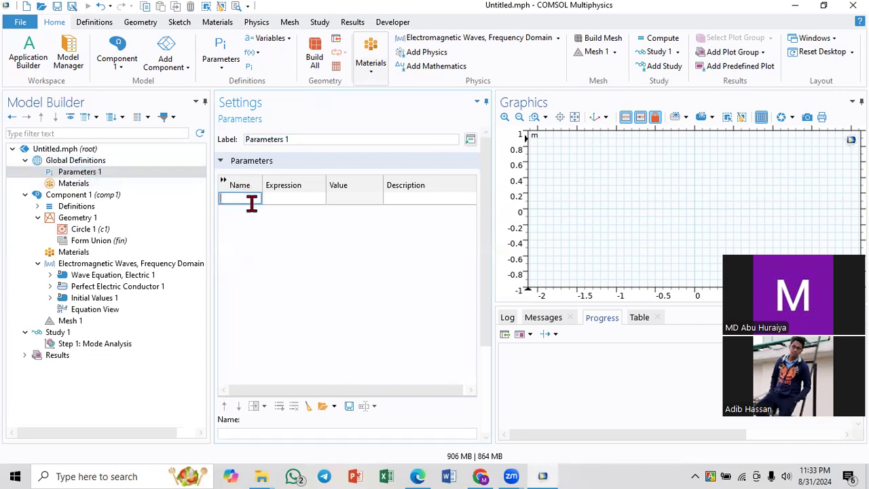
type("p")
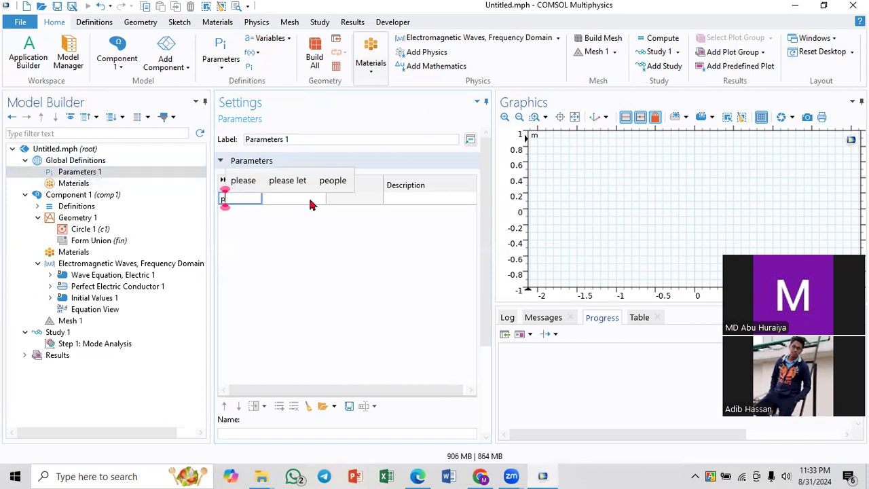
left_click(309, 198)
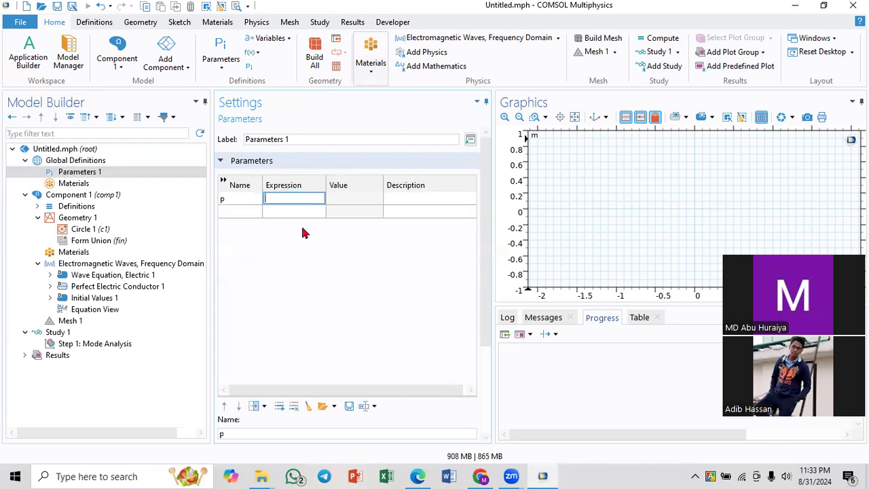
mouse_move(418, 472)
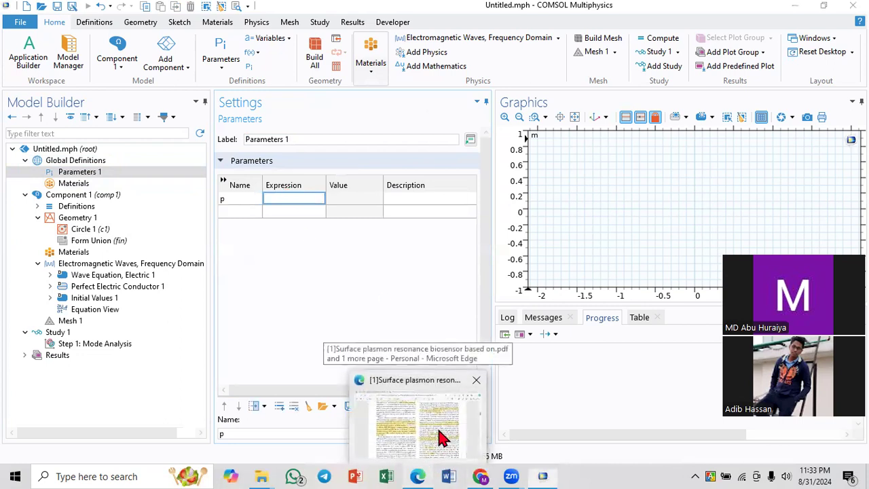
left_click(440, 440)
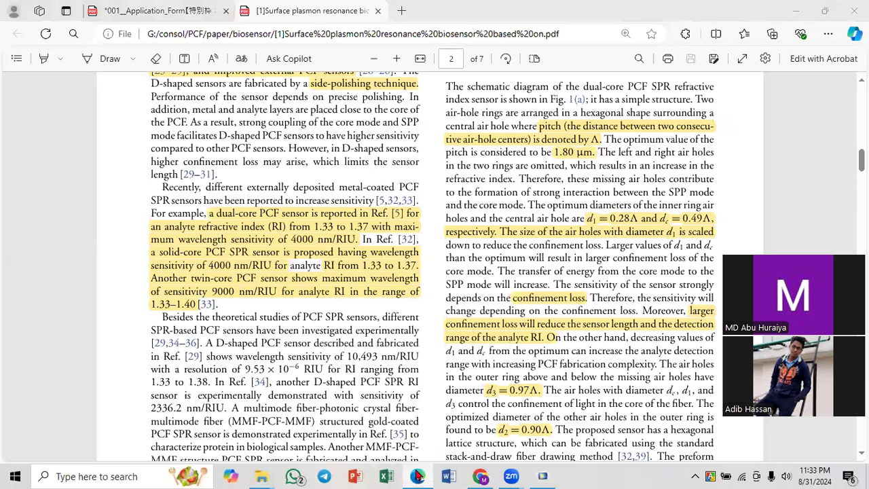
left_click(418, 476)
type("1.8")
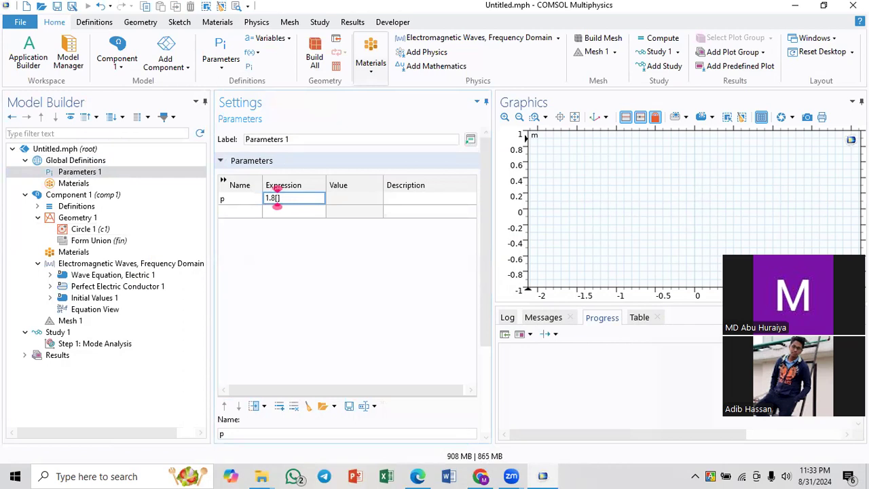
type("[um]")
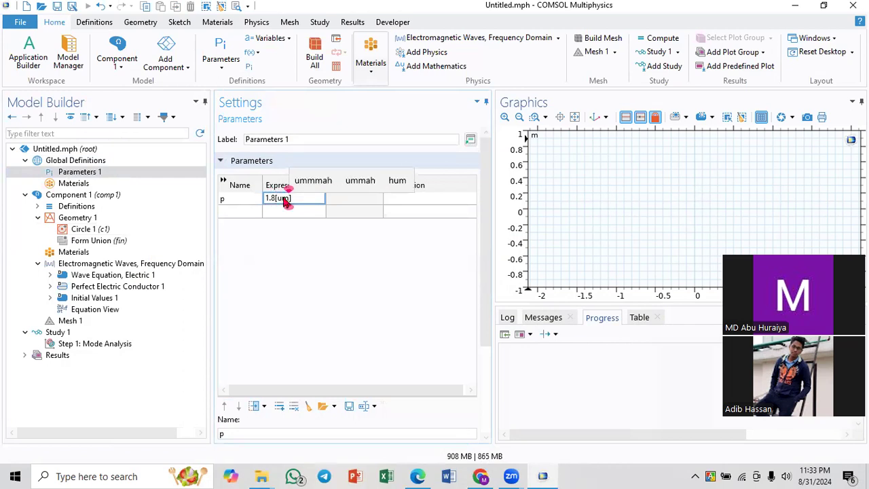
key("Return")
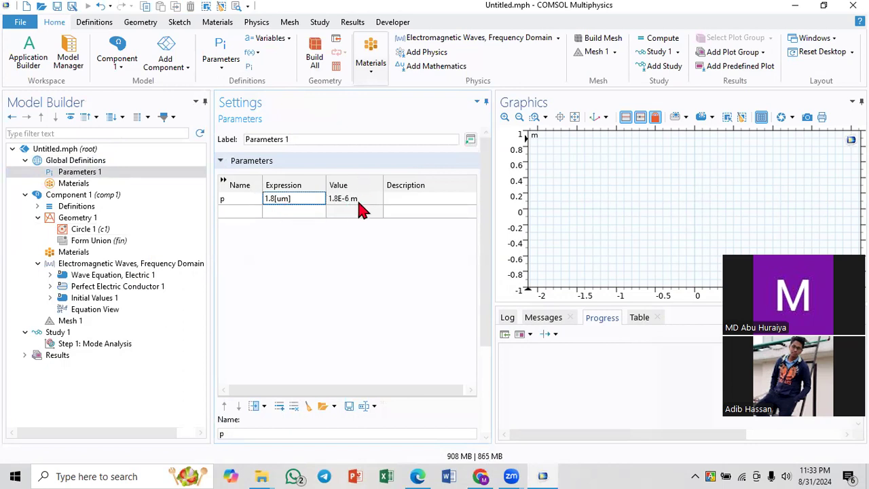
Step: Check the central air-hole diameter in the paper in Edge and add the COMSOL parameter dc with the expression 0.49*p
left_click(419, 475)
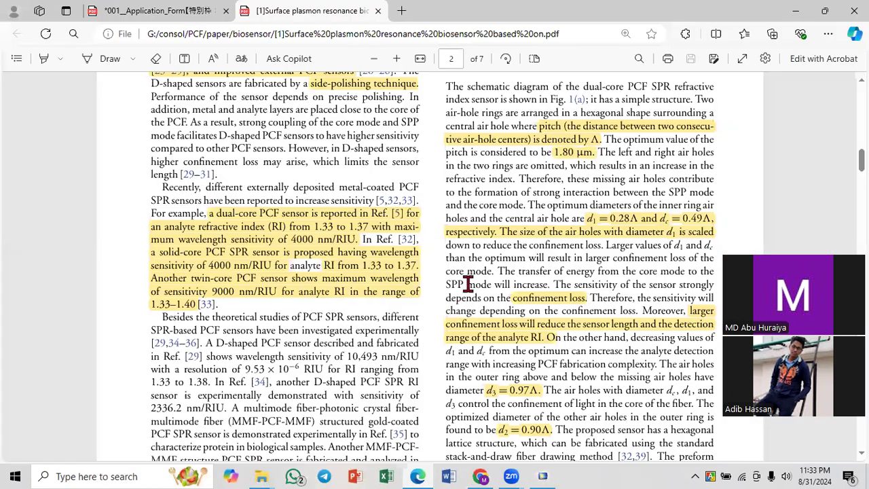
left_click_drag(588, 218, 714, 221)
left_click(625, 253)
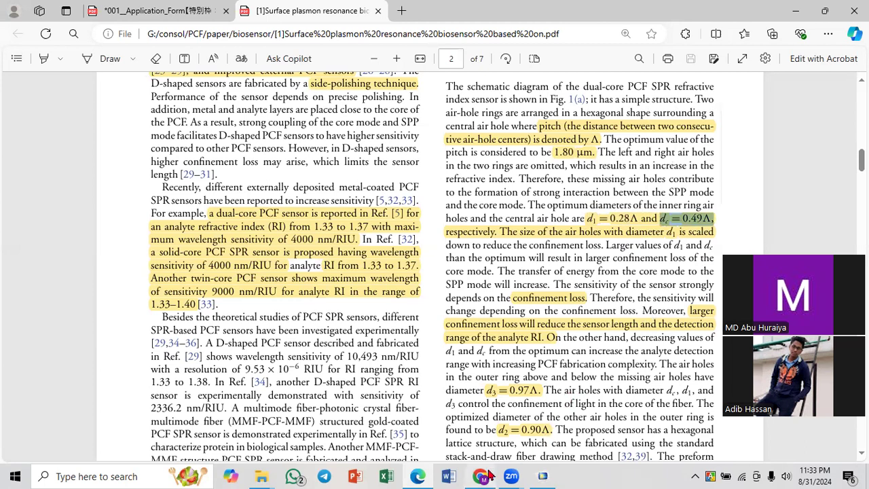
left_click(546, 476)
left_click(238, 213)
type("dc")
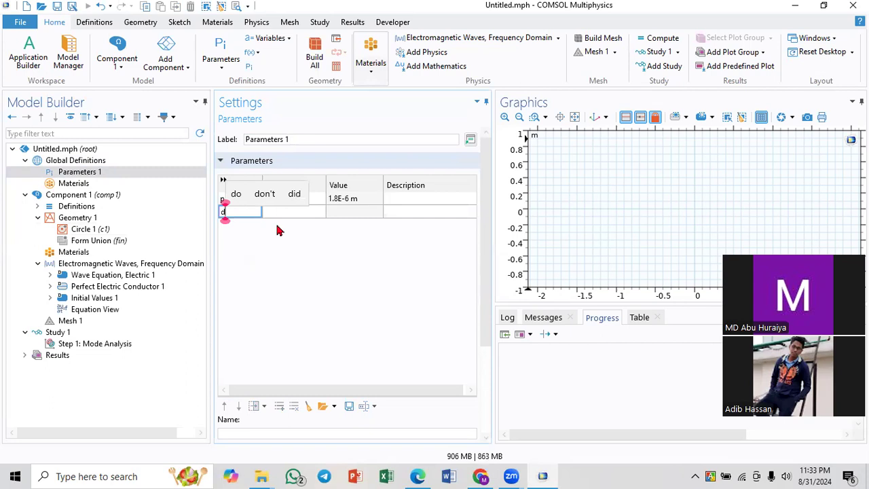
left_click(299, 211)
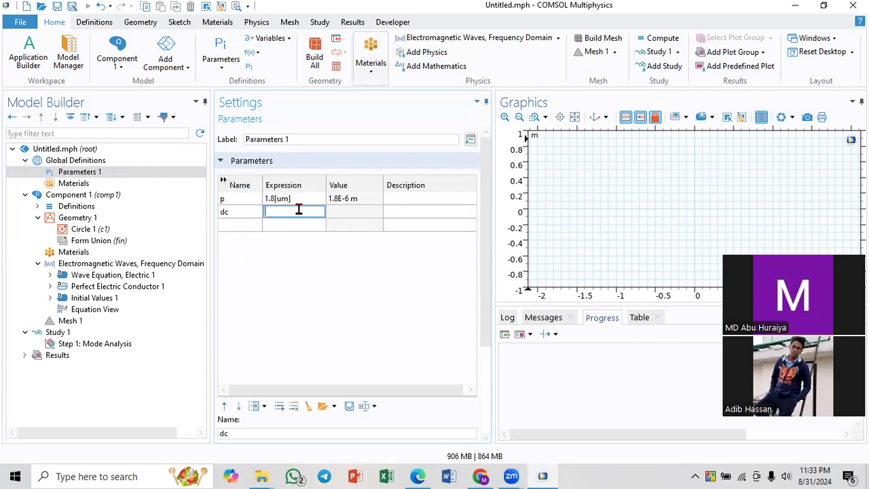
type("0.49*p")
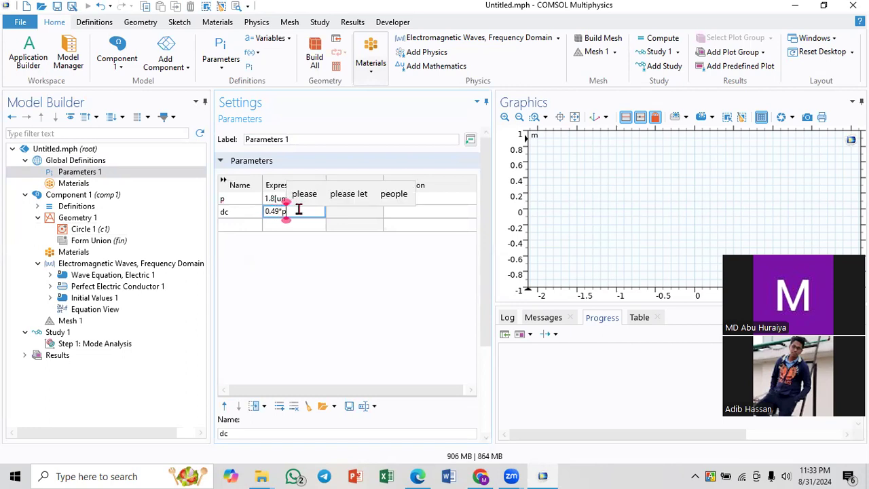
key("Return")
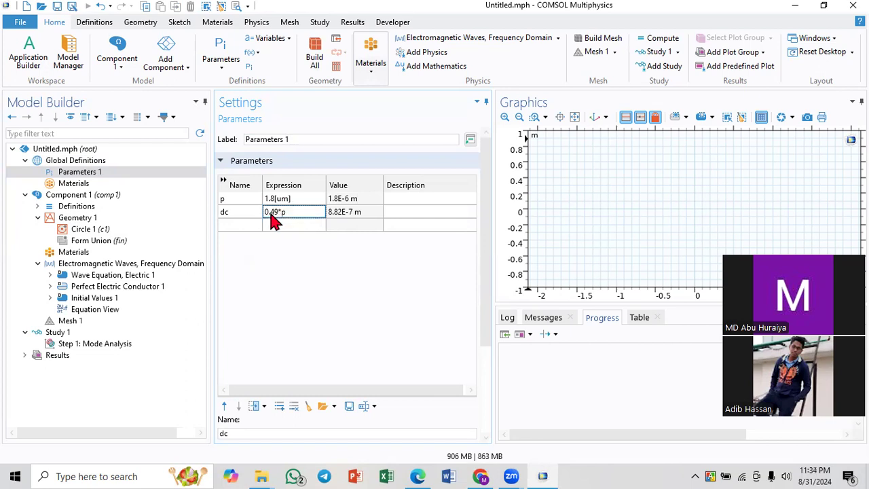
Step: Add the COMSOL parameter d1 with the expression 0.28*p, checking the inner-ring air-hole diameter in the paper in Edge
left_click(231, 225)
type("d1")
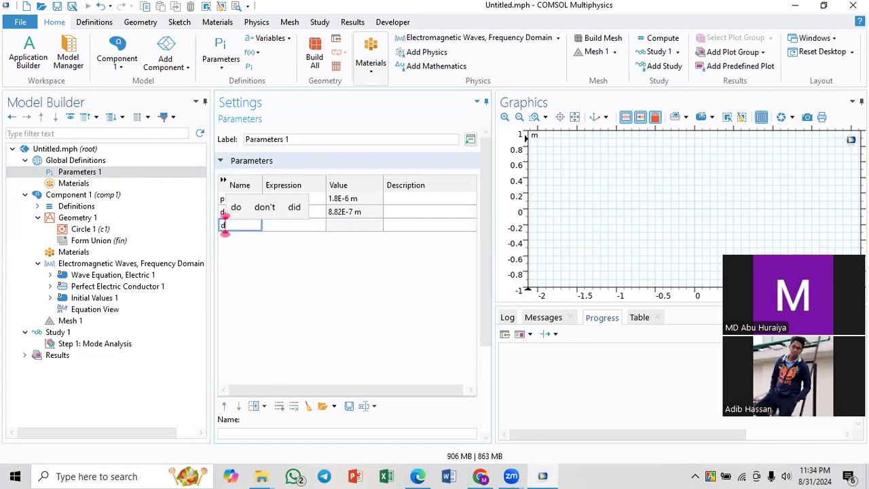
left_click(275, 228)
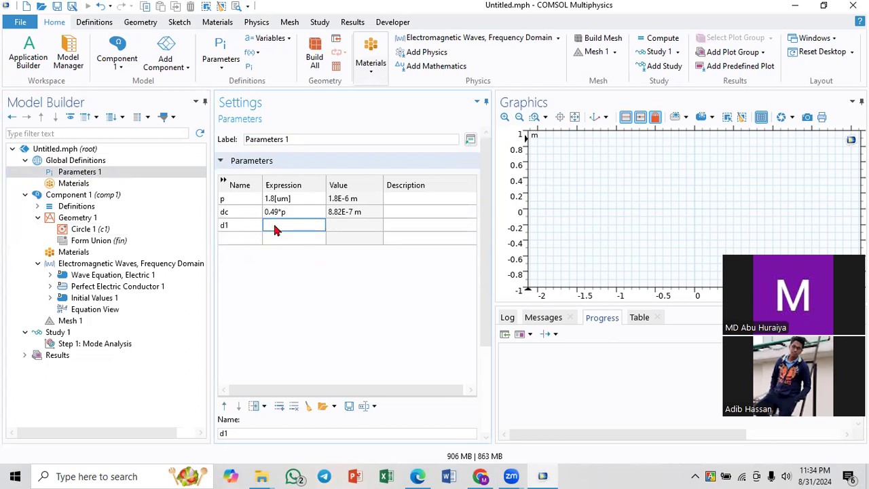
left_click(418, 476)
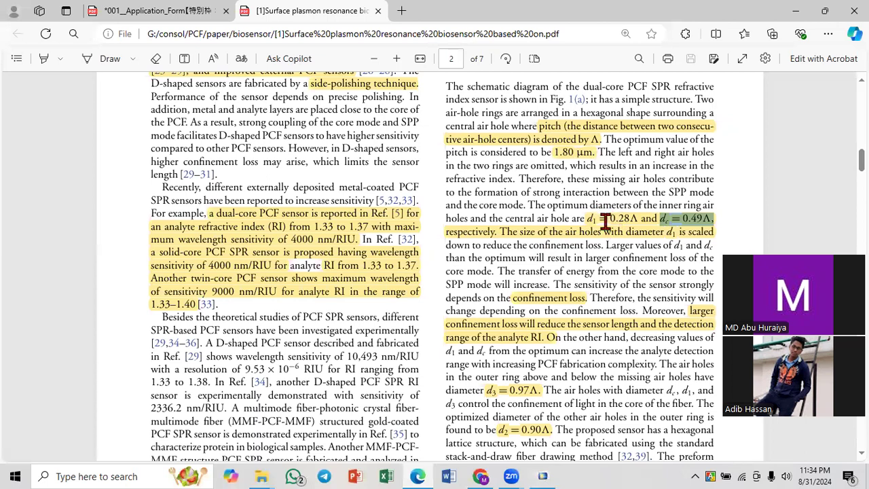
left_click_drag(598, 218, 634, 219)
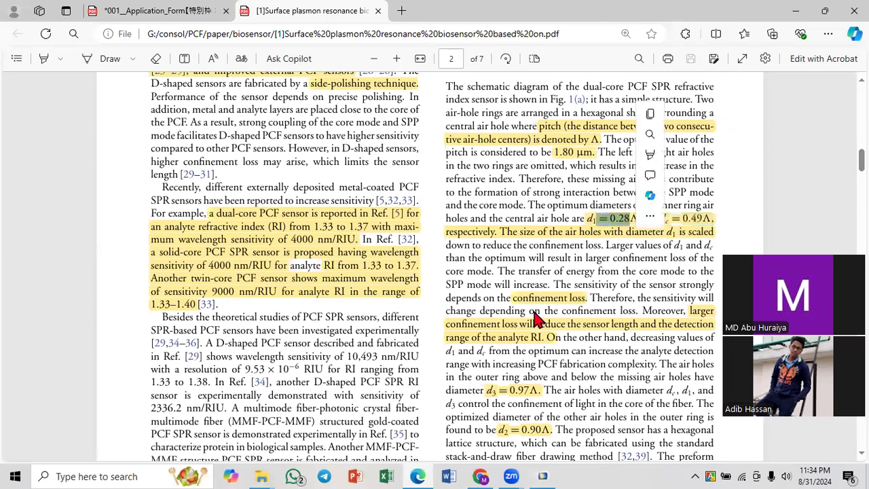
left_click(543, 476)
type("0.2")
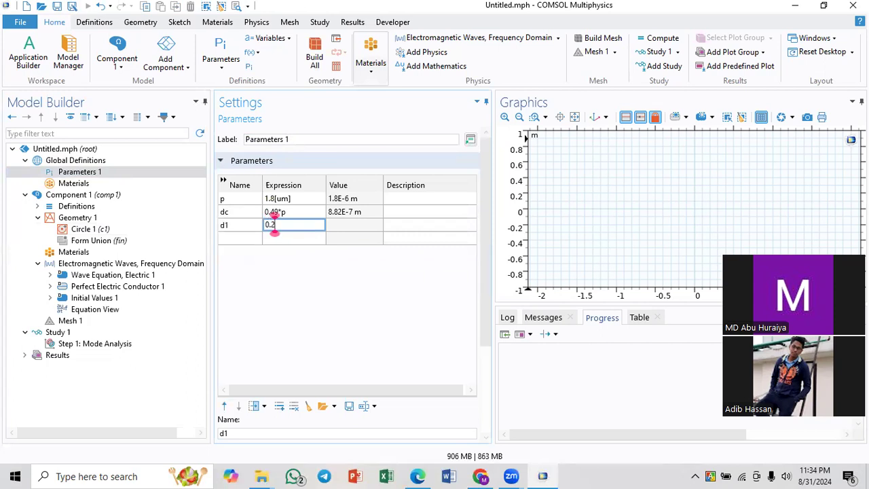
type("8*p")
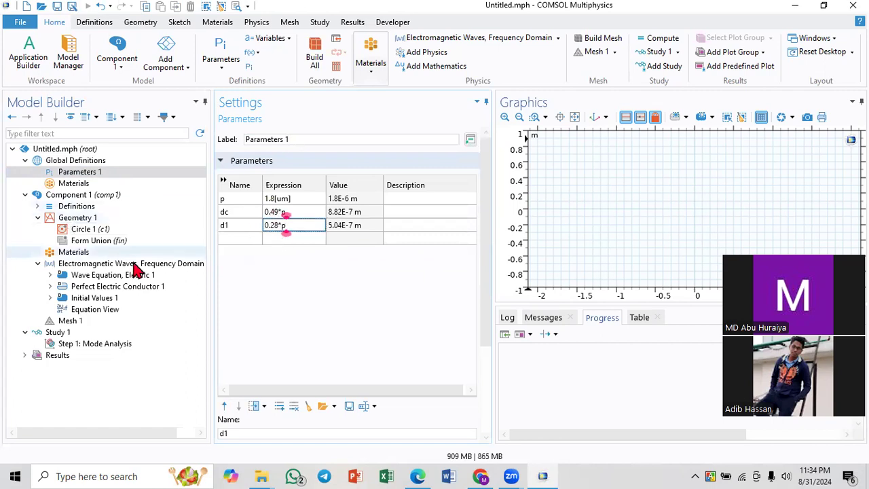
Step: Add another parameter row named d2 below d1 and leave its expression empty
left_click(239, 237)
left_click(228, 237)
type("d2")
left_click(301, 239)
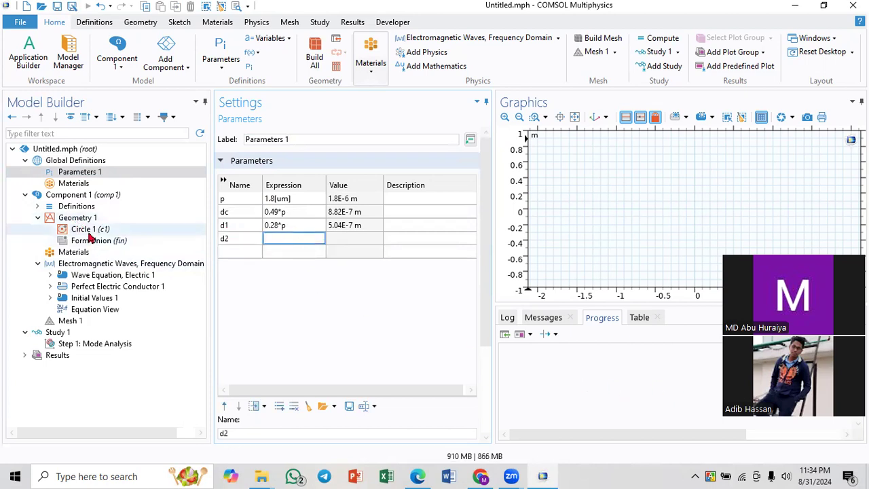
Step: Check the central air hole in Fig. 1(a) of the paper in Edge, set Circle 1's radius in COMSOL to dc/2, and build it
left_click(88, 231)
double_click(281, 235)
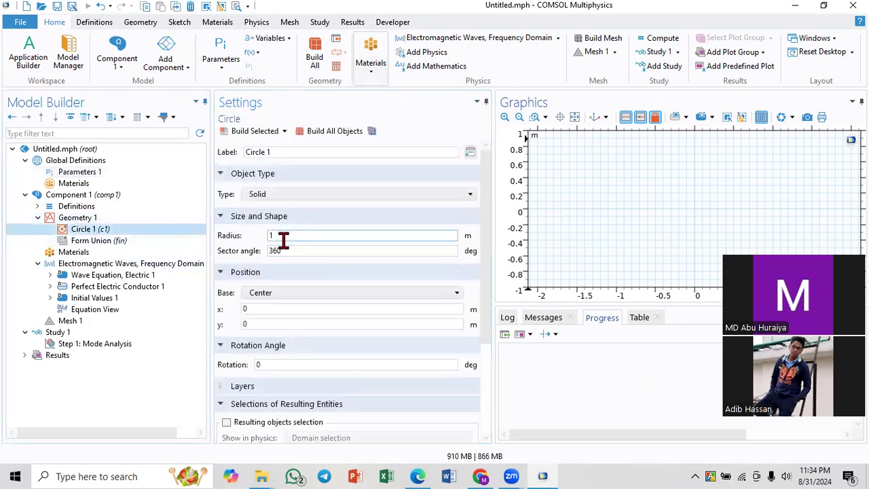
left_click(420, 472)
scroll(563, 265, "down", 10)
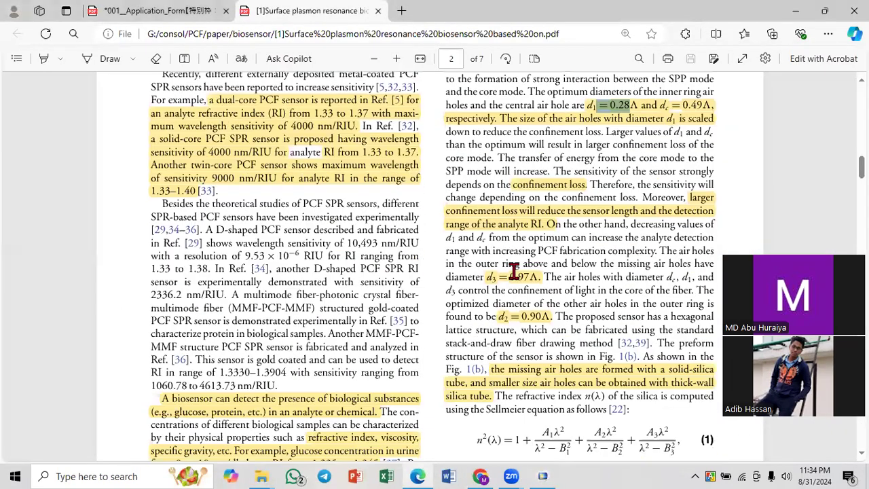
scroll(508, 276, "down", 2)
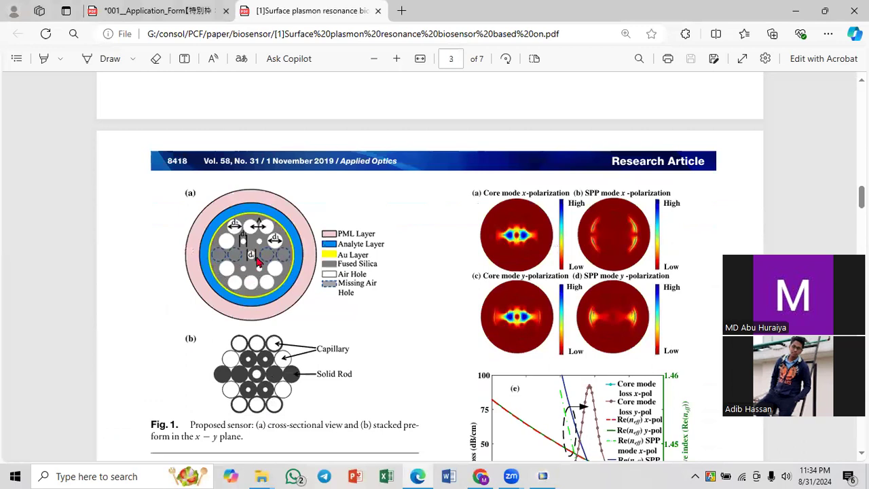
scroll(256, 263, "up", 5, "ctrl")
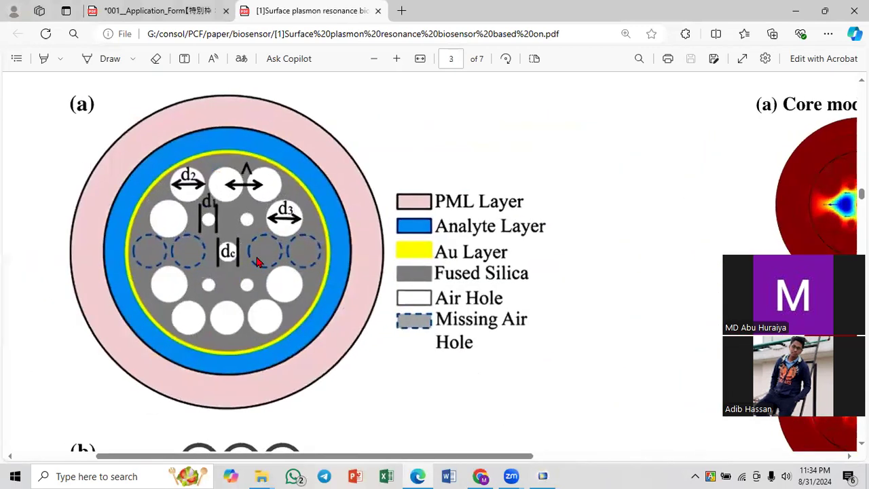
left_click(543, 476)
double_click(282, 235)
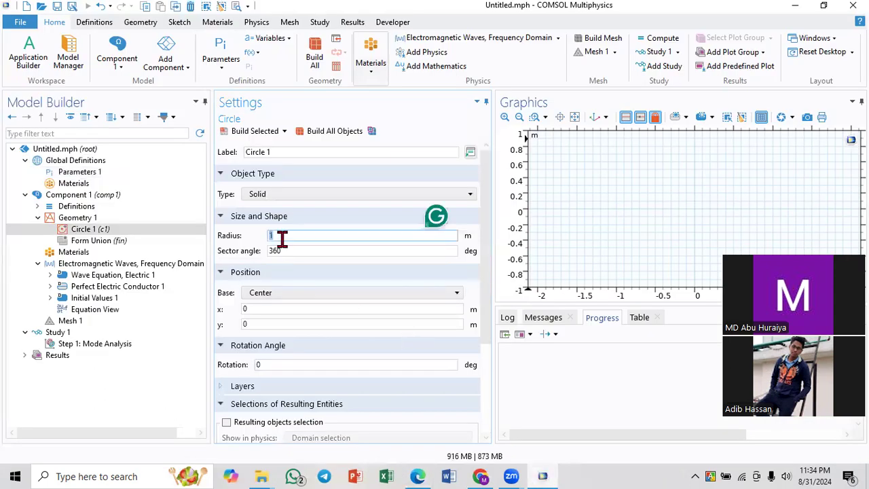
type("dc/2")
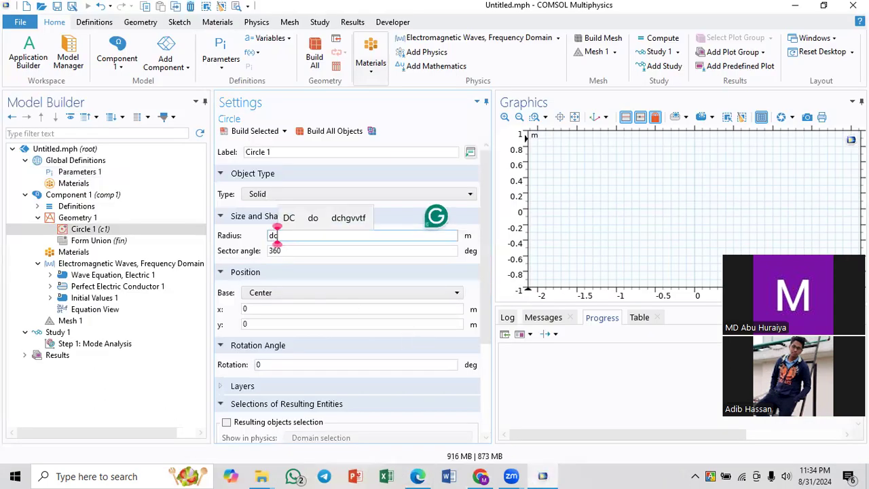
left_click(241, 131)
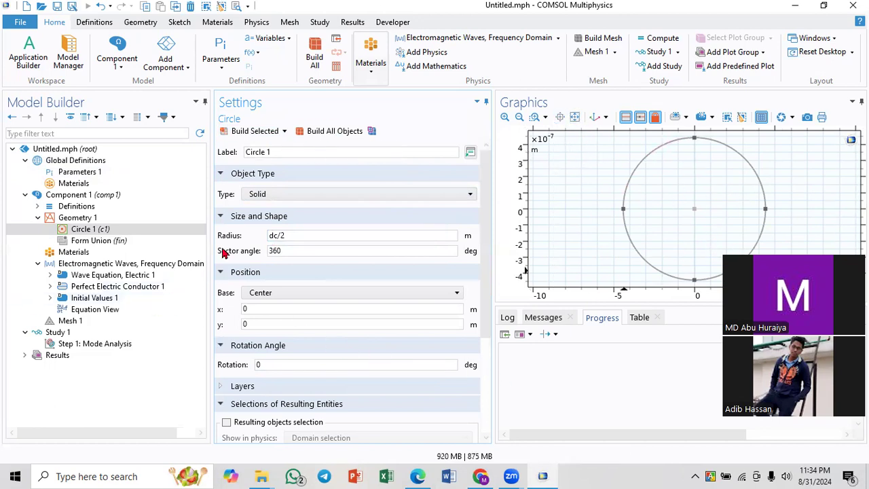
Step: Set Geometry 1's length unit to µm, rebuild Circle 1, and fit it in the graphics view
left_click(89, 219)
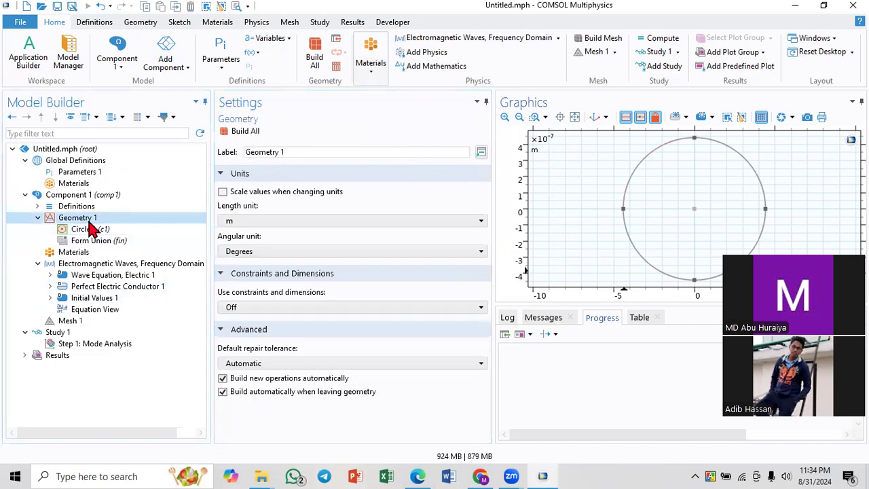
left_click(271, 223)
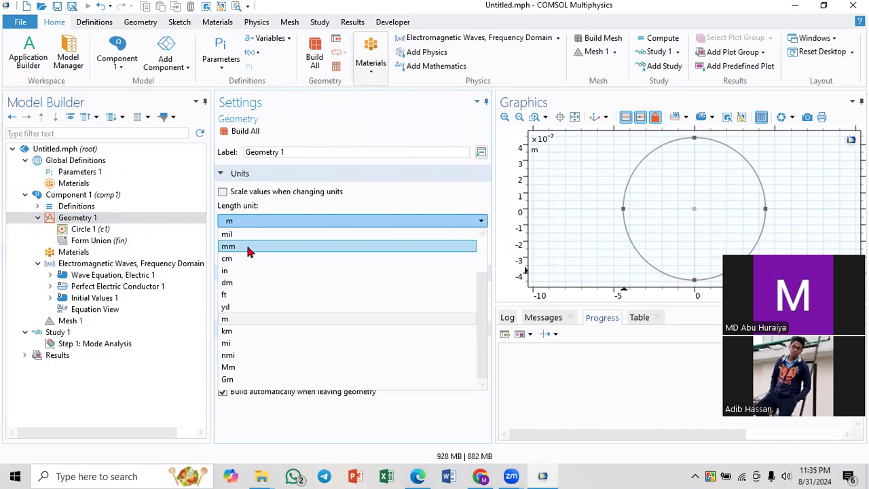
scroll(246, 283, "up", 1)
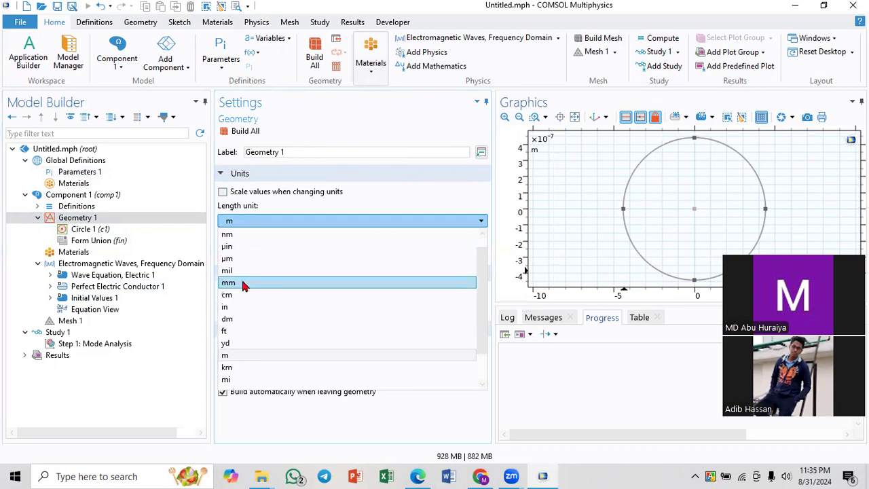
left_click(232, 262)
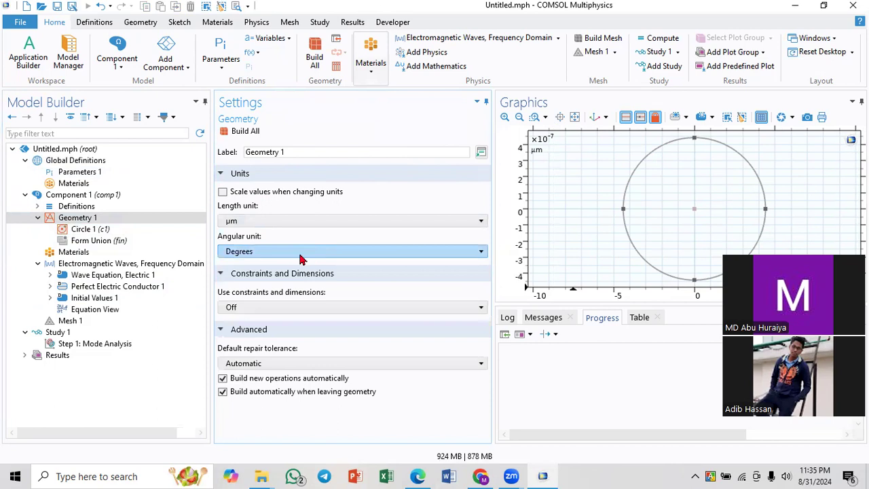
left_click(85, 231)
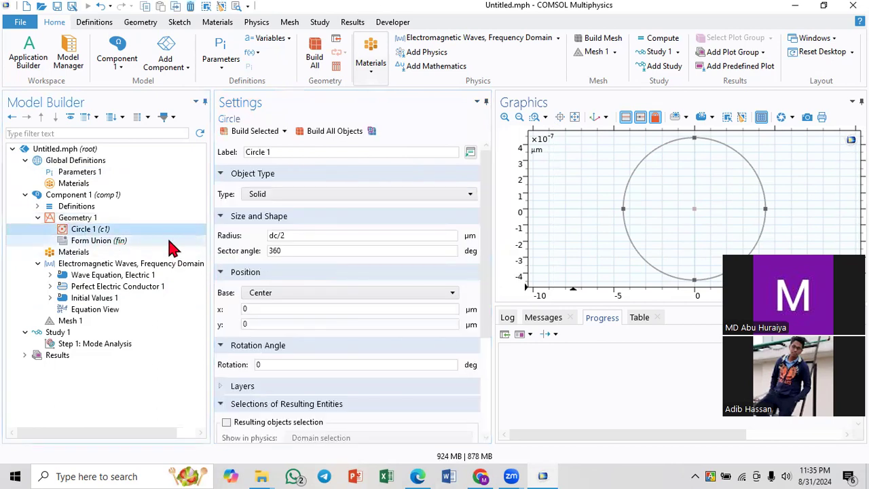
left_click(233, 130)
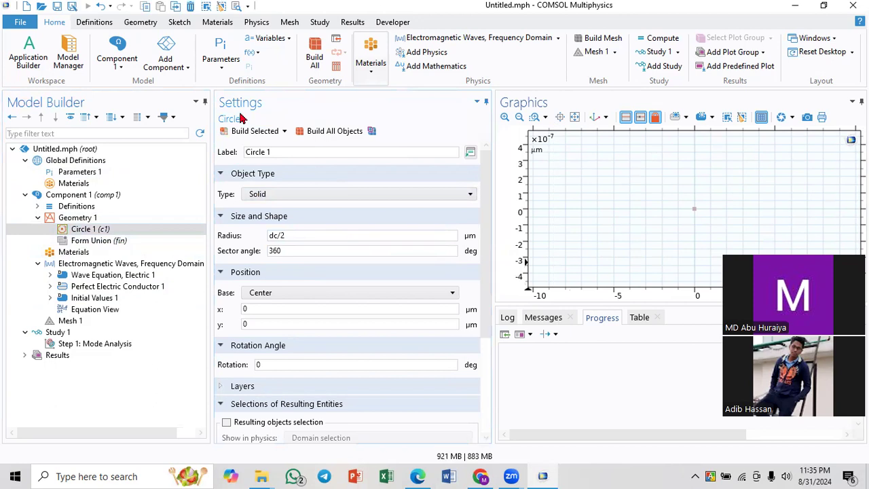
left_click(574, 117)
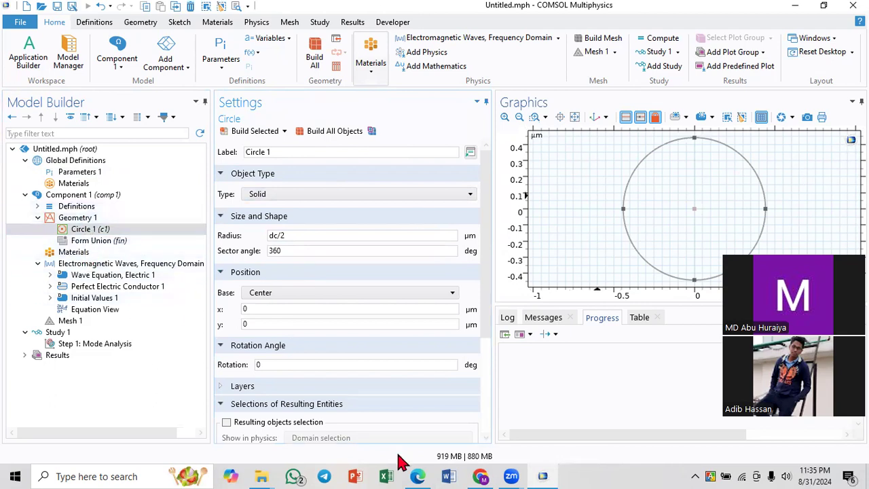
Step: Switch to the paper in Edge and examine the air-hole arrangement in Fig. 1(a) on page 3
left_click(418, 476)
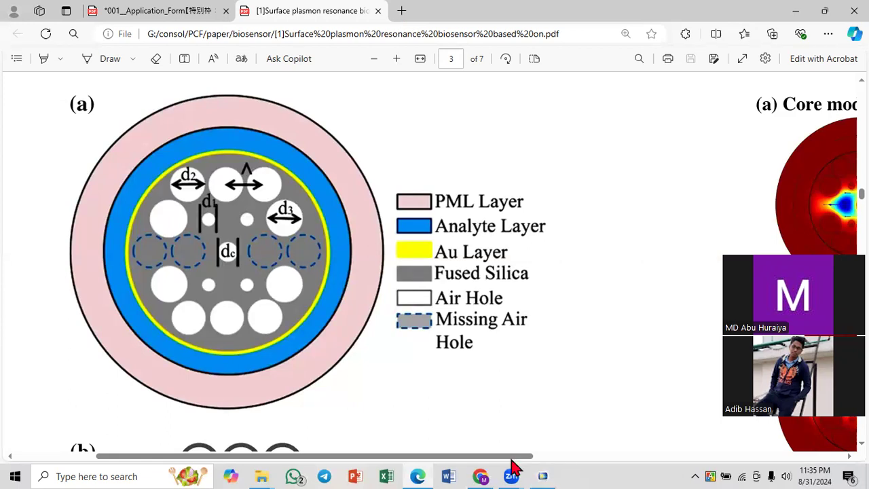
mouse_move(514, 467)
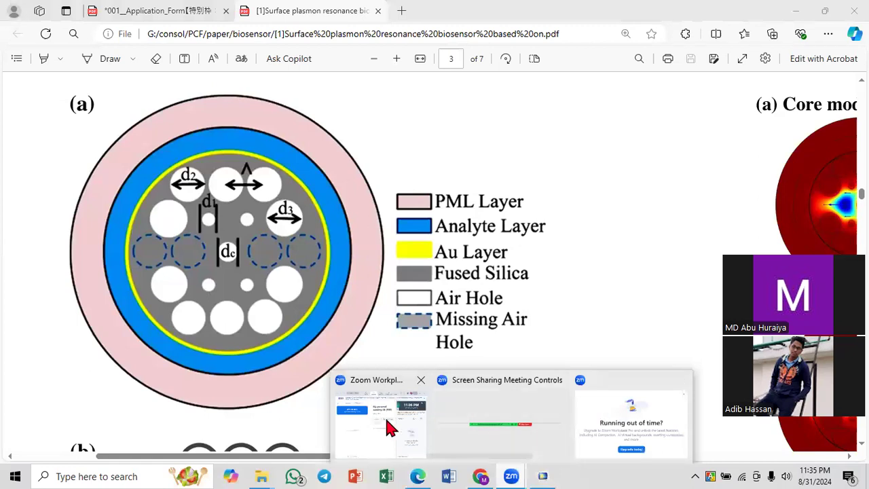
left_click(664, 258)
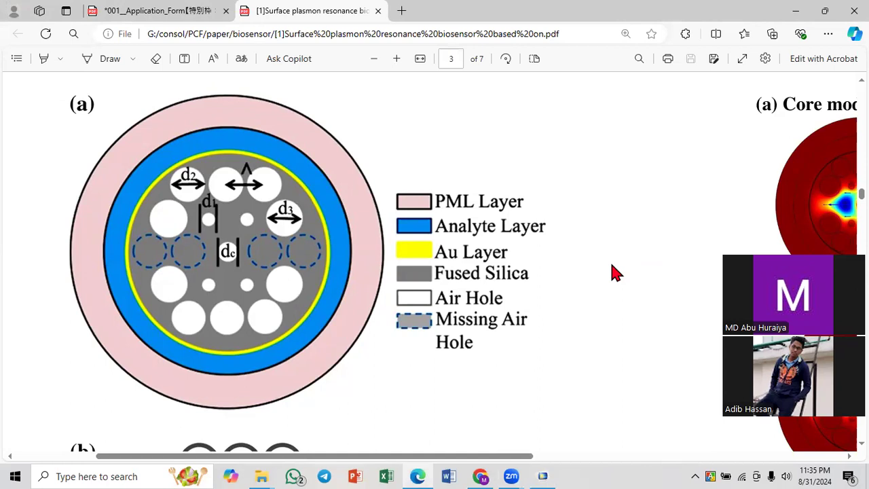
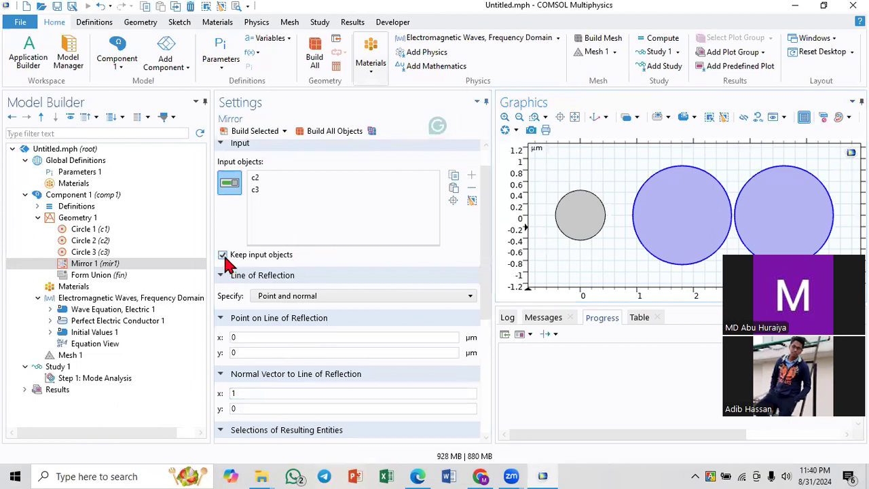
Step: Build the mirror of circles c2 and c3 with the input objects kept, and fit the whole geometry in view
left_click(224, 256)
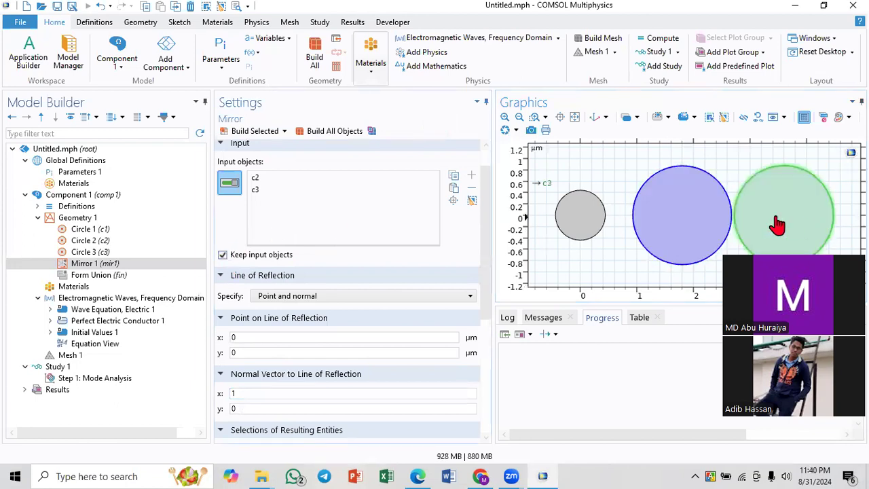
left_click(246, 130)
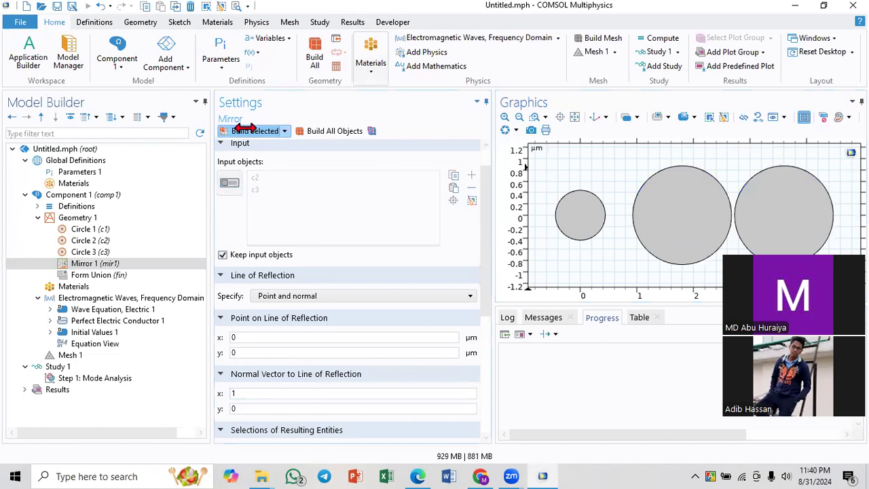
left_click(574, 117)
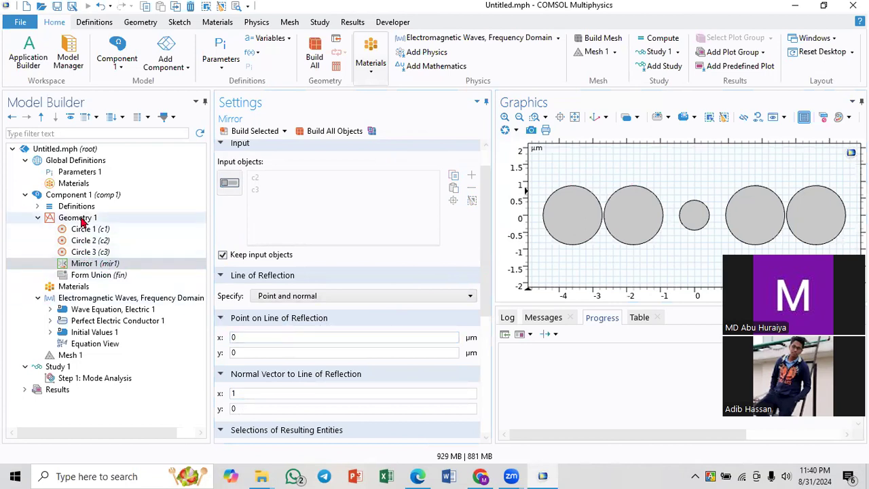
Step: Examine the hole layout in Fig. 1(a) of the paper in Edge, and review the settings of Circle 3 and Circle 1 in COMSOL
left_click(417, 476)
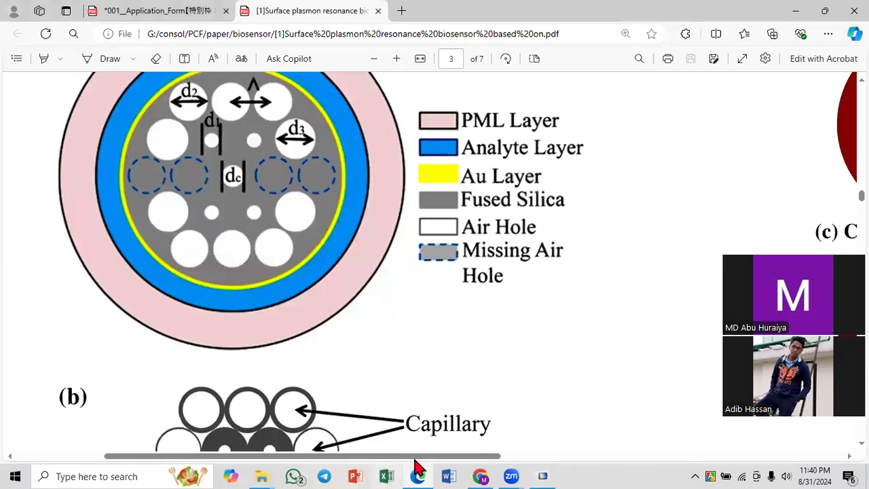
left_click(416, 473)
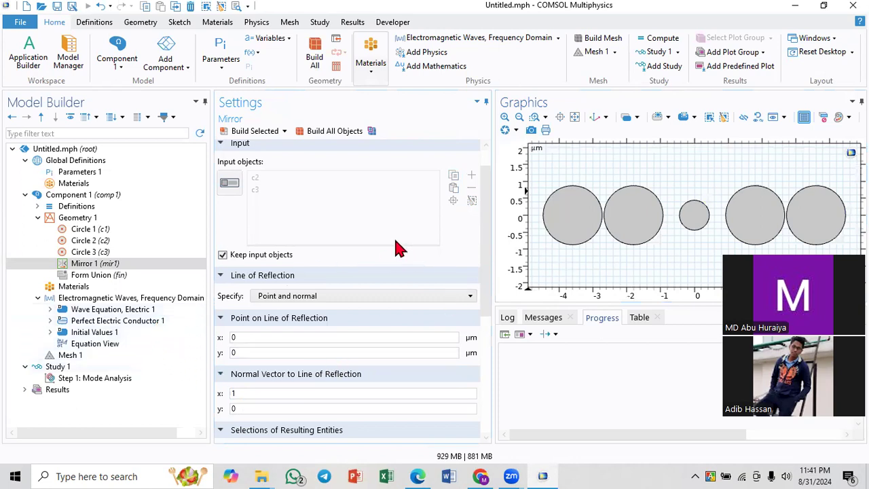
left_click(105, 254)
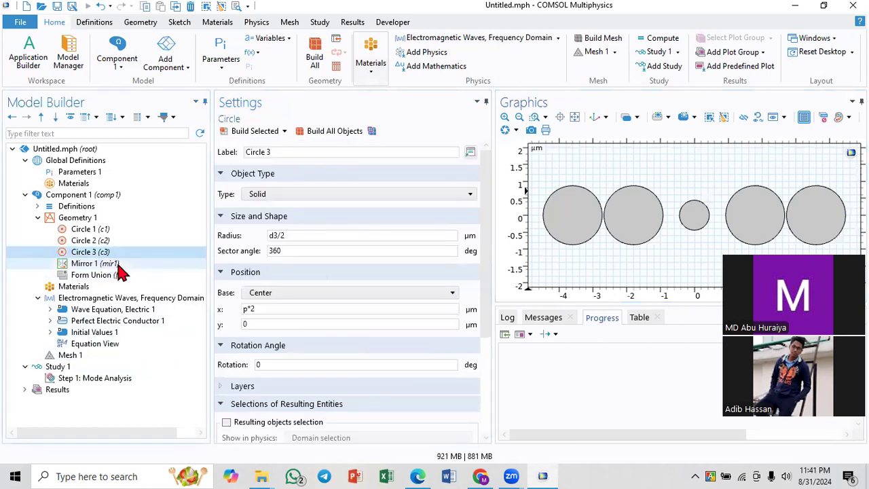
left_click(117, 229)
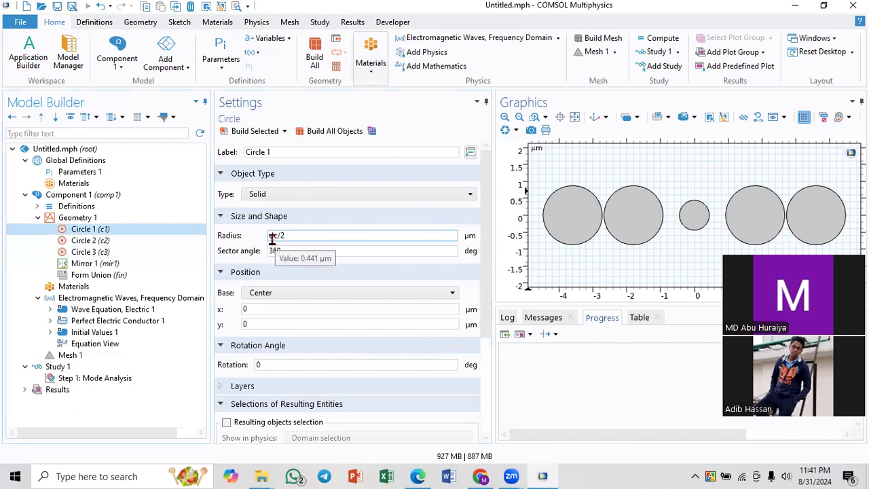
Step: Set Circle 2's radius to d2/2
left_click(152, 243)
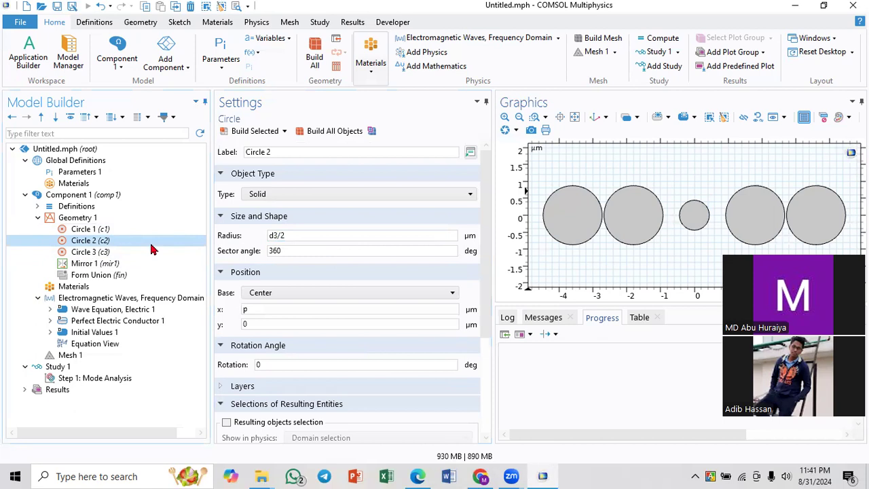
left_click(279, 236)
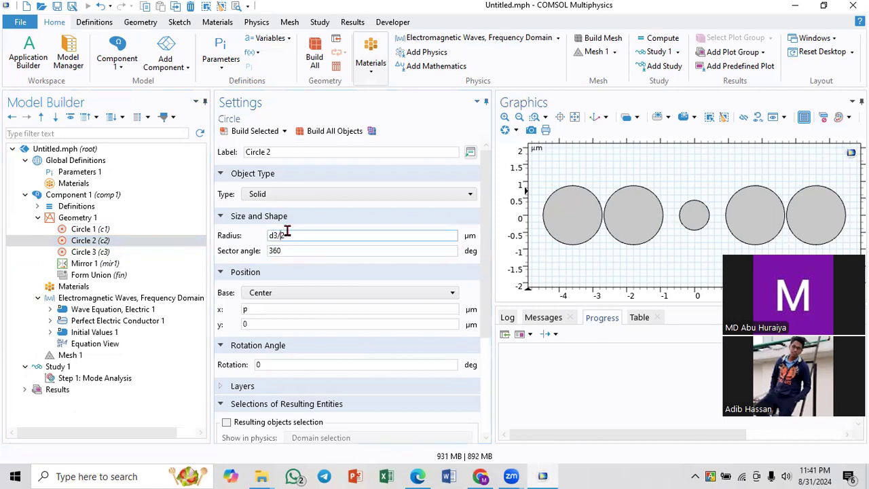
key("BackSpace")
type("2")
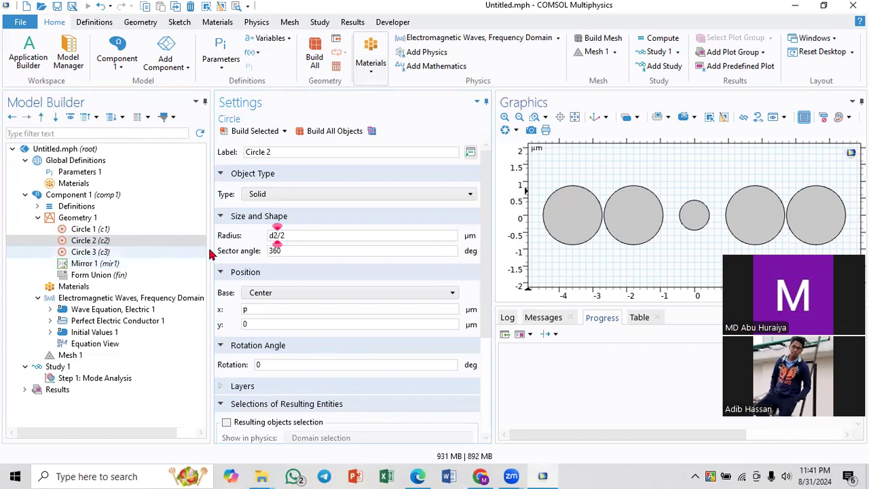
Step: Try a radius of dc/2 for Circle 2, and rebuild Circle 2, Circle 3 and Mirror 1 one after another
left_click(279, 235)
key("BackSpace")
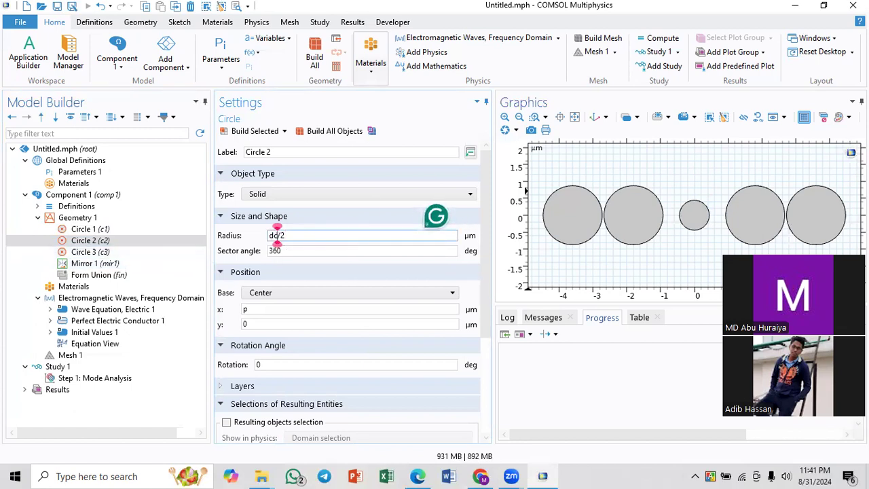
type("c")
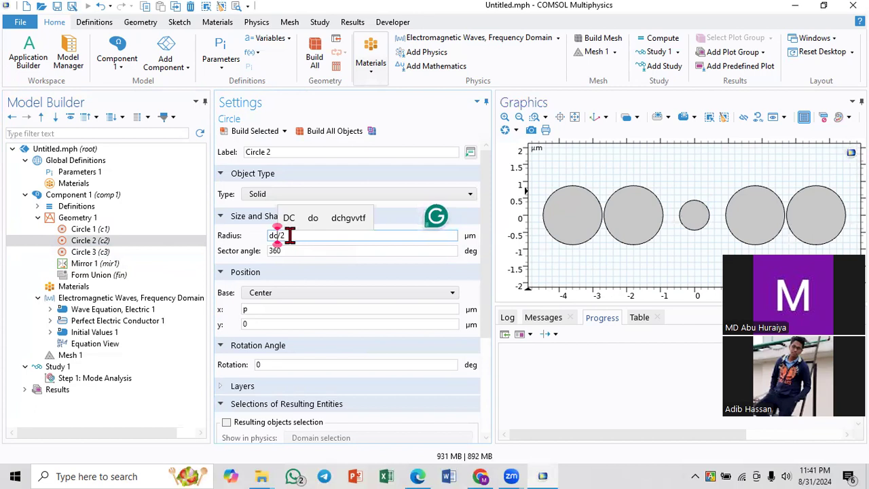
left_click(257, 131)
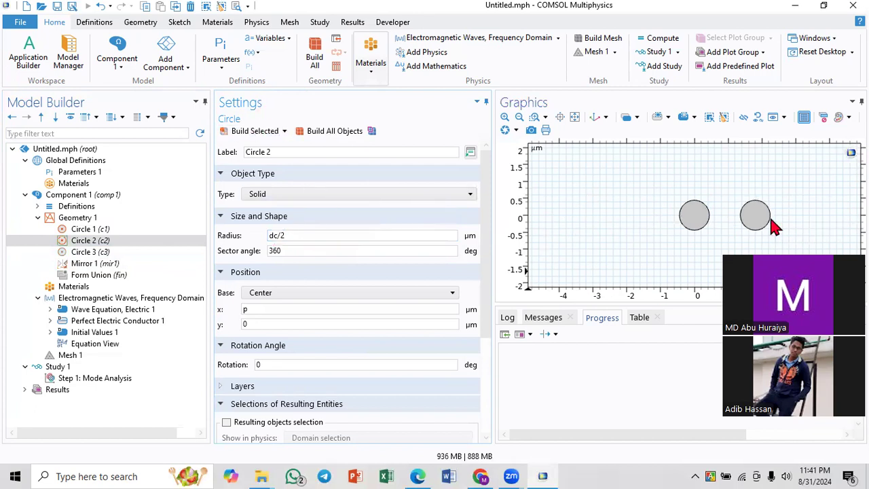
left_click(125, 256)
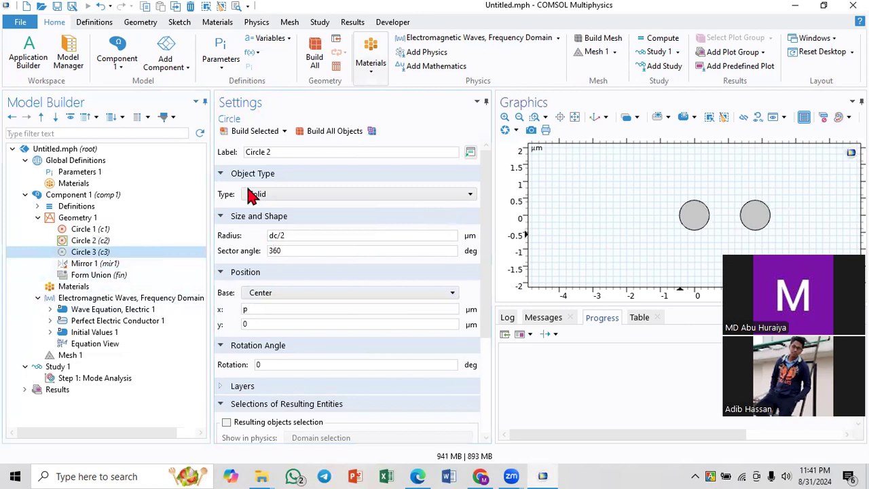
left_click(258, 135)
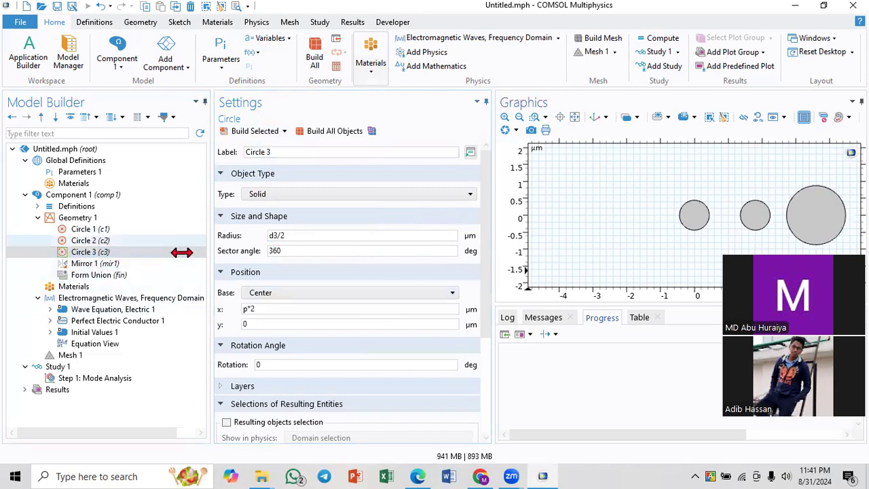
left_click(148, 262)
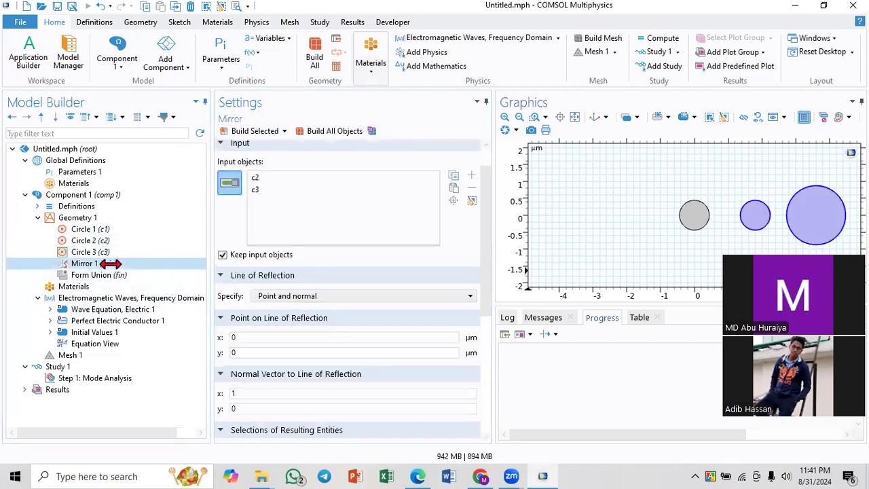
left_click(229, 132)
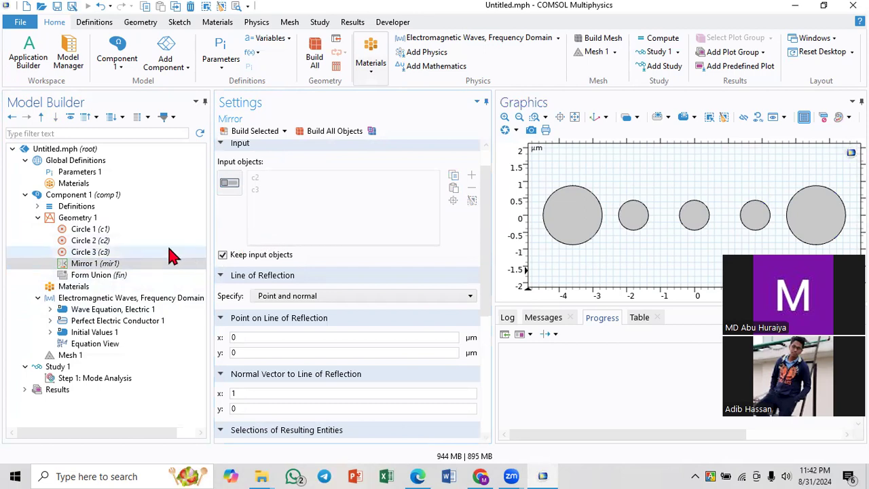
Step: Review Circle 2 and Mirror 1, then set Circle 2's radius to d3/2 and build all objects
left_click(120, 241)
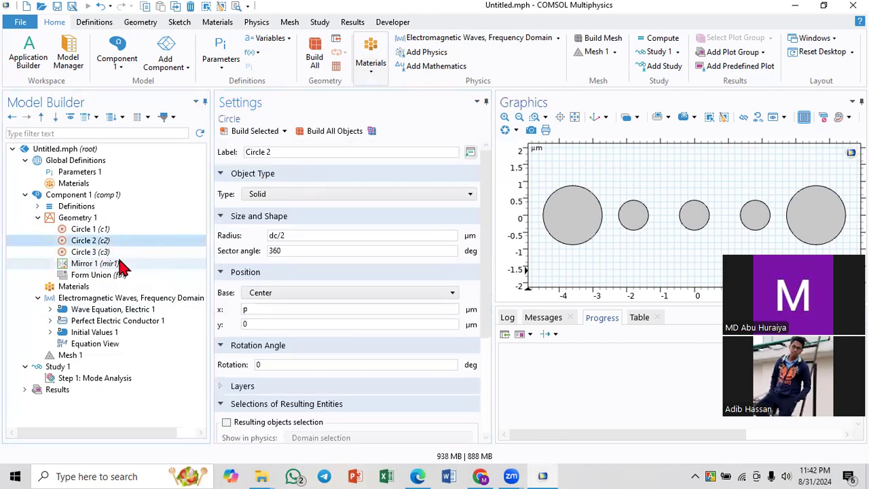
left_click(106, 266)
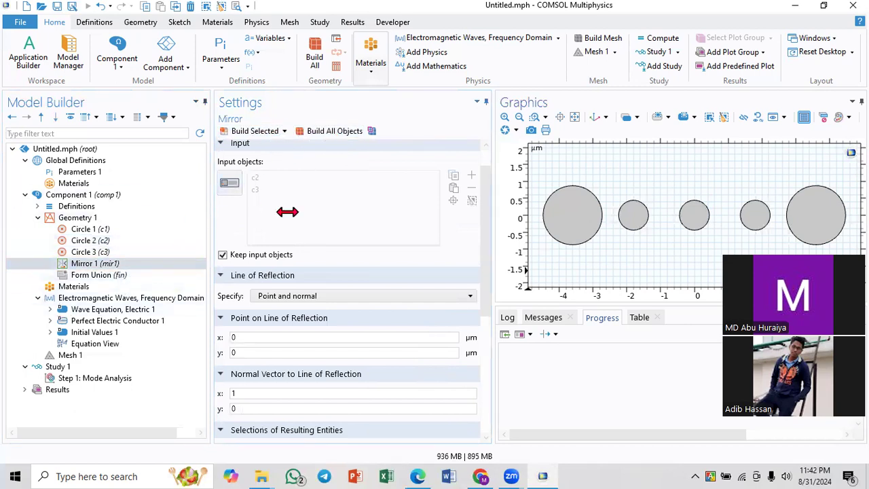
left_click(107, 263)
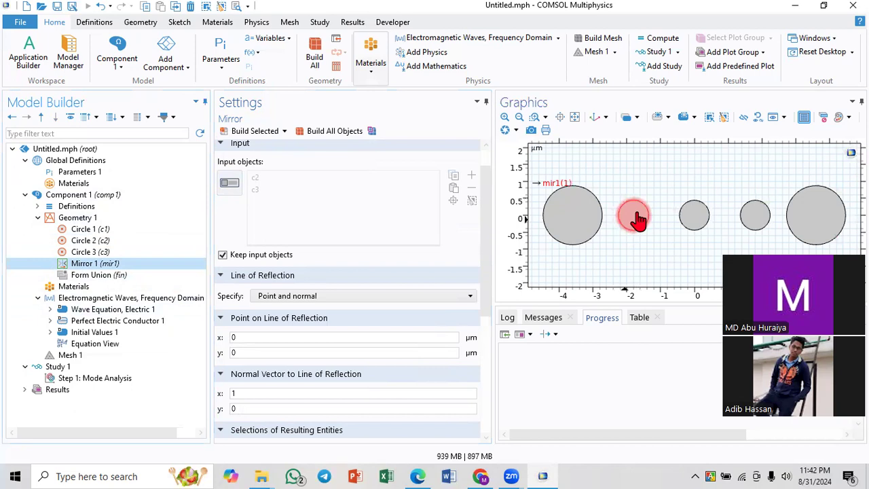
left_click(112, 242)
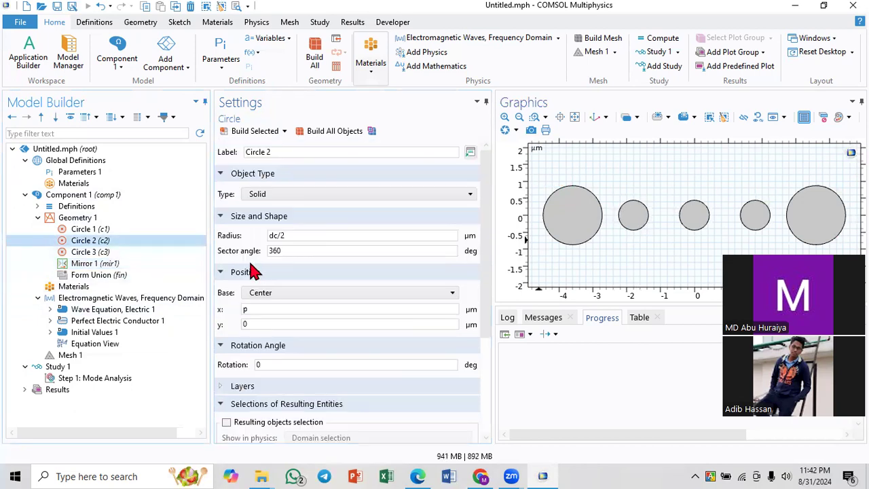
left_click(277, 236)
key("BackSpace")
type("3")
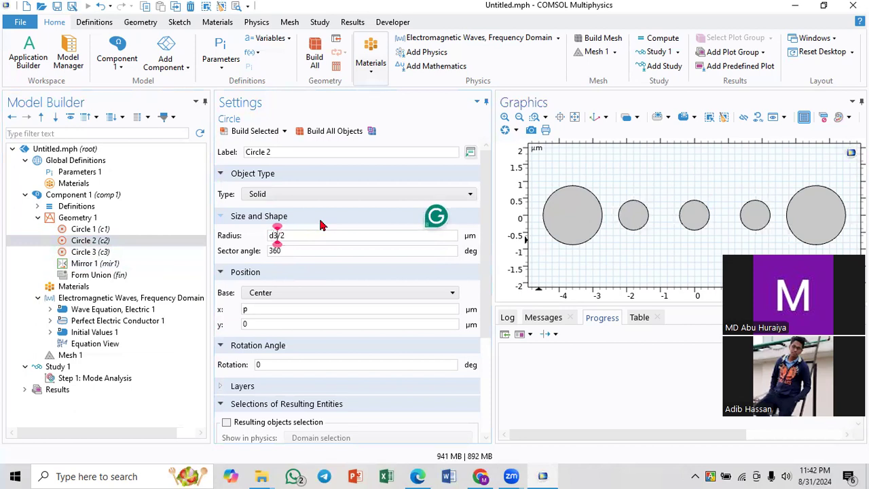
left_click(311, 136)
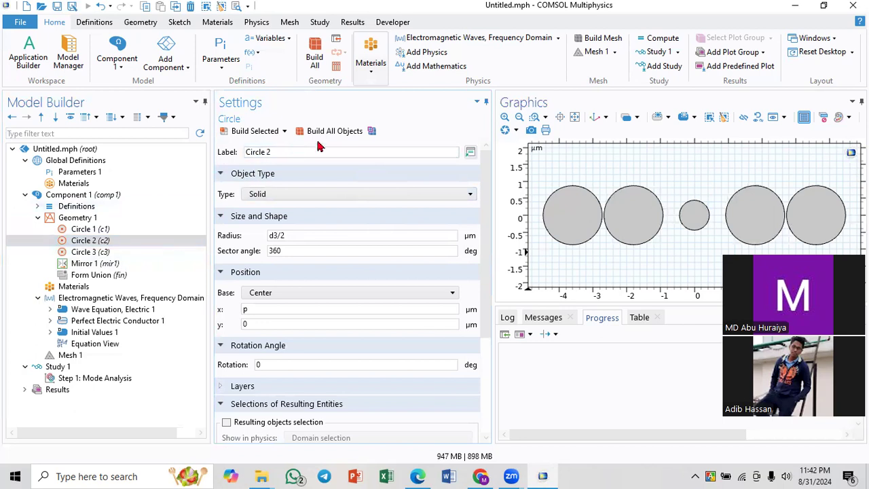
Step: Build the geometry only up to Circle 1 to view the central hole, and build all objects again
left_click(95, 231)
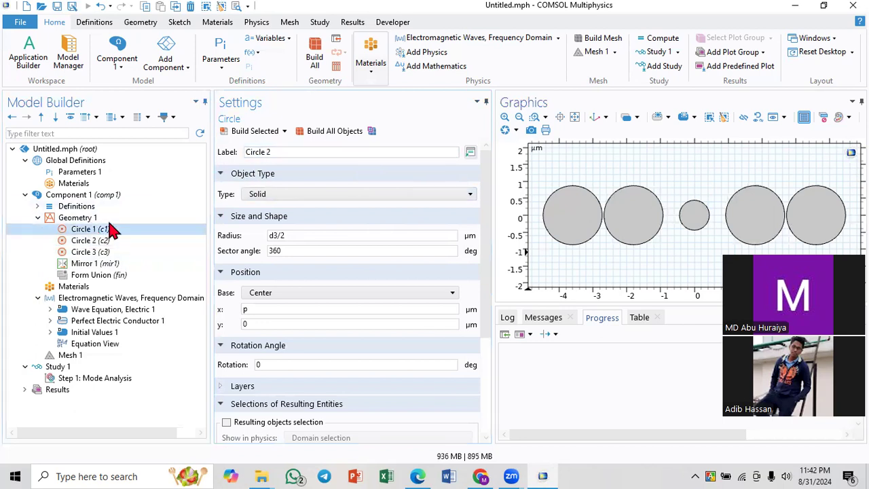
left_click(256, 133)
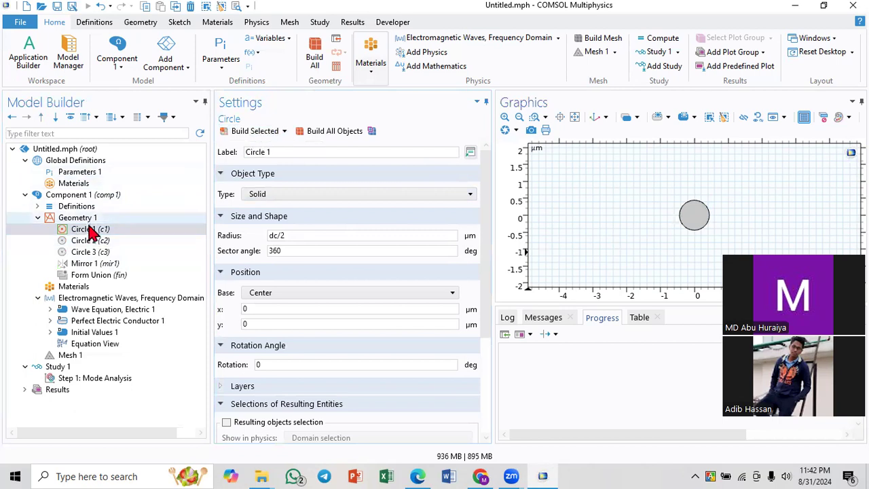
left_click(333, 132)
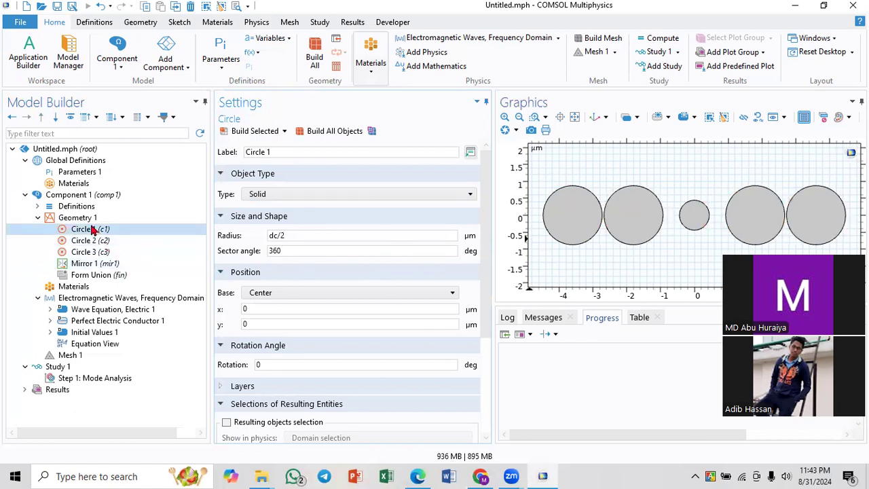
Step: Consult the paper in Edge and add a fourth circle to Geometry 1 in COMSOL
left_click(420, 474)
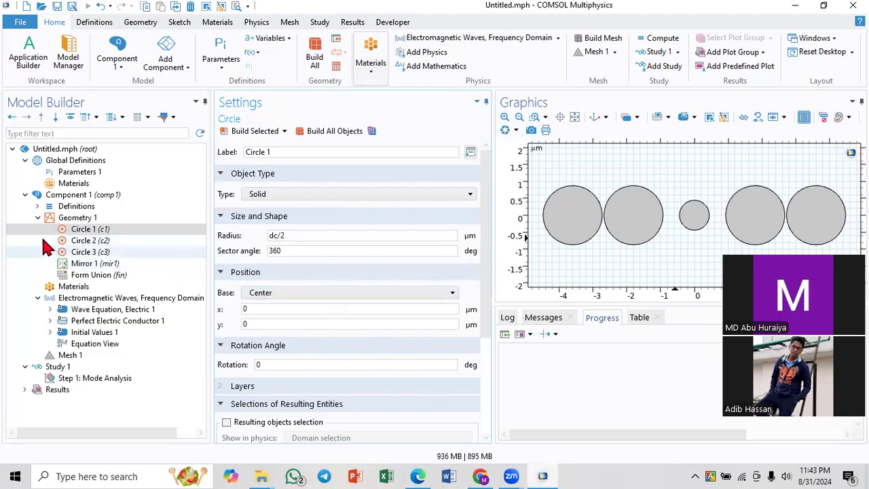
left_click(63, 220)
right_click(63, 219)
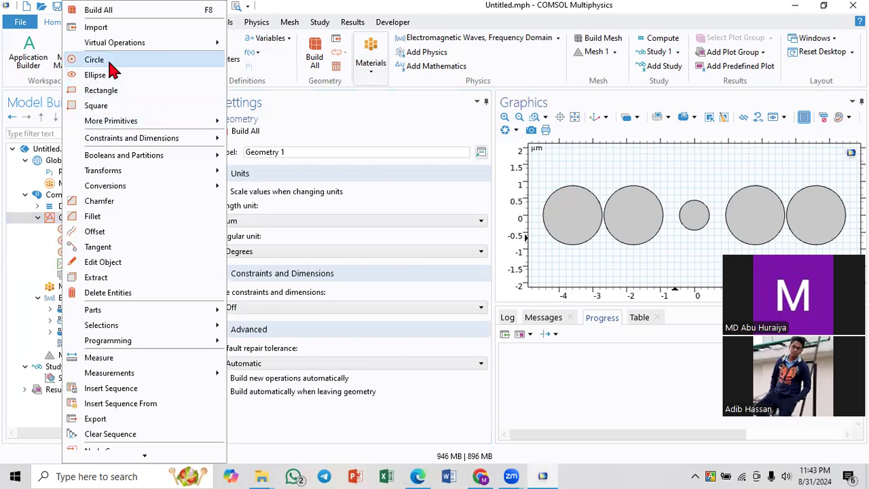
left_click(110, 61)
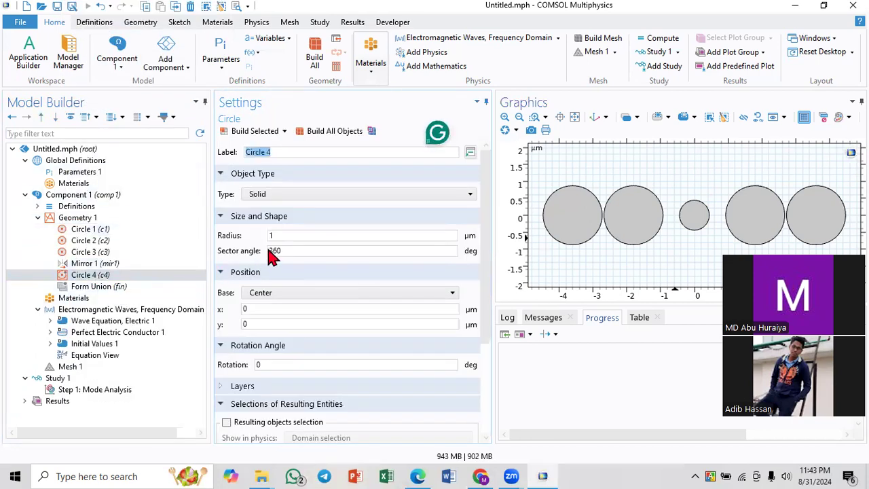
Step: Check the small d1 holes in the paper's figure in Edge, then set Circle 4's radius to d1/2 in COMSOL and build it
left_click(418, 476)
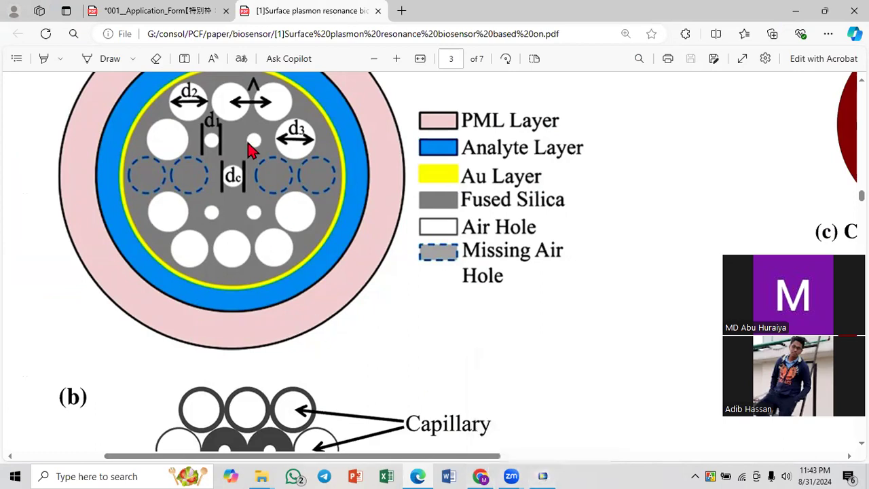
left_click(542, 476)
left_click(290, 236)
left_click(266, 235)
type("d1")
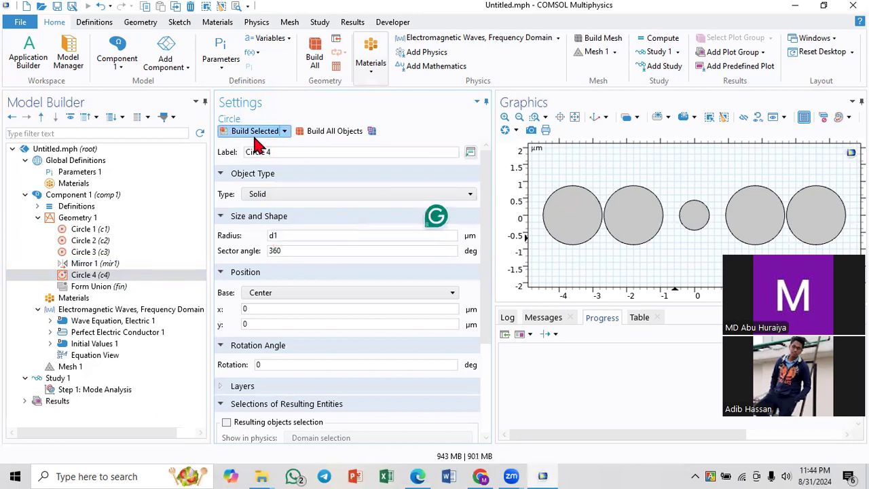
left_click(251, 131)
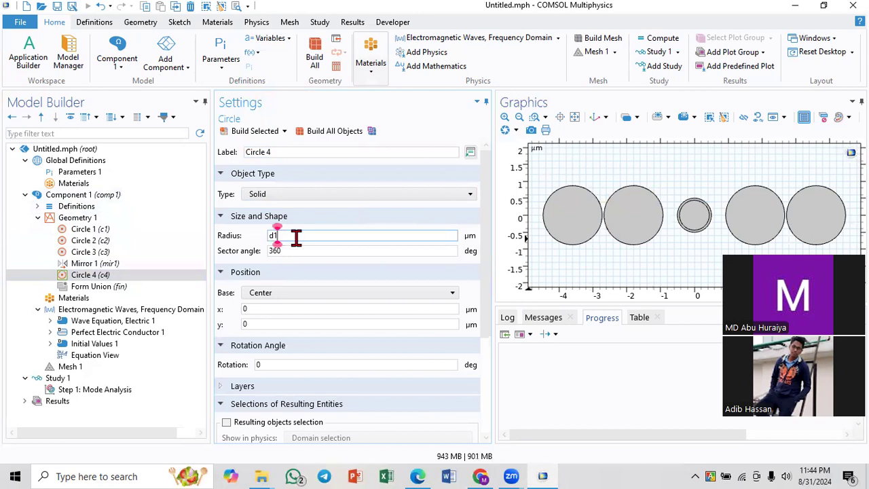
type("/2")
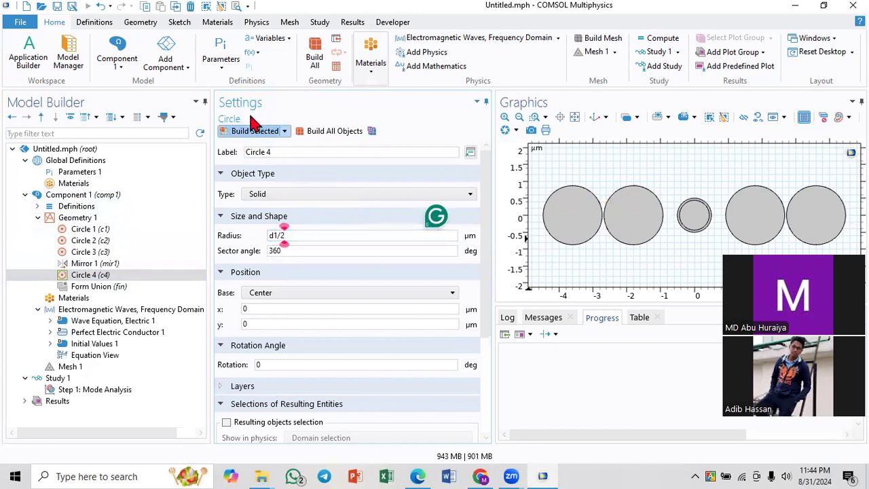
left_click(251, 130)
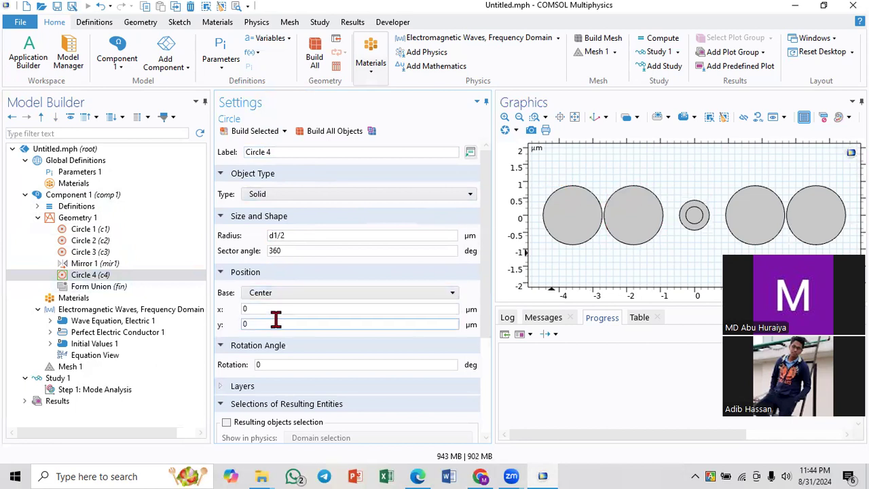
Step: Open Circle 4's y position for editing
double_click(244, 324)
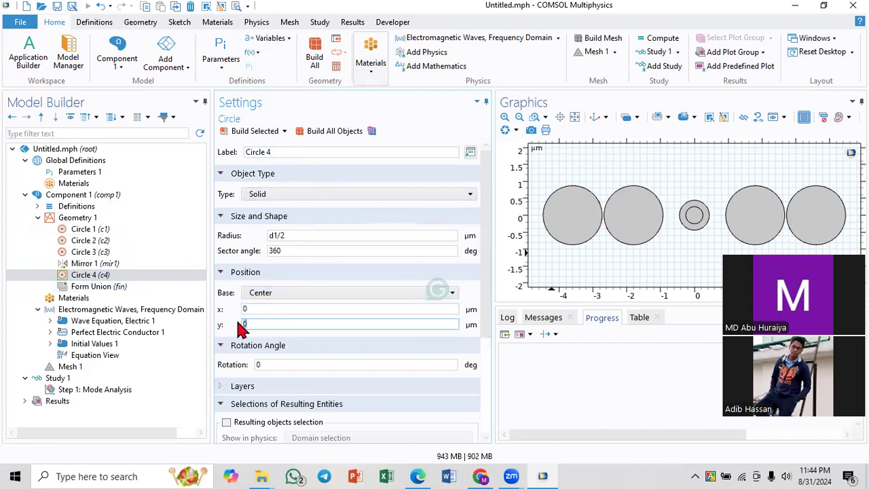